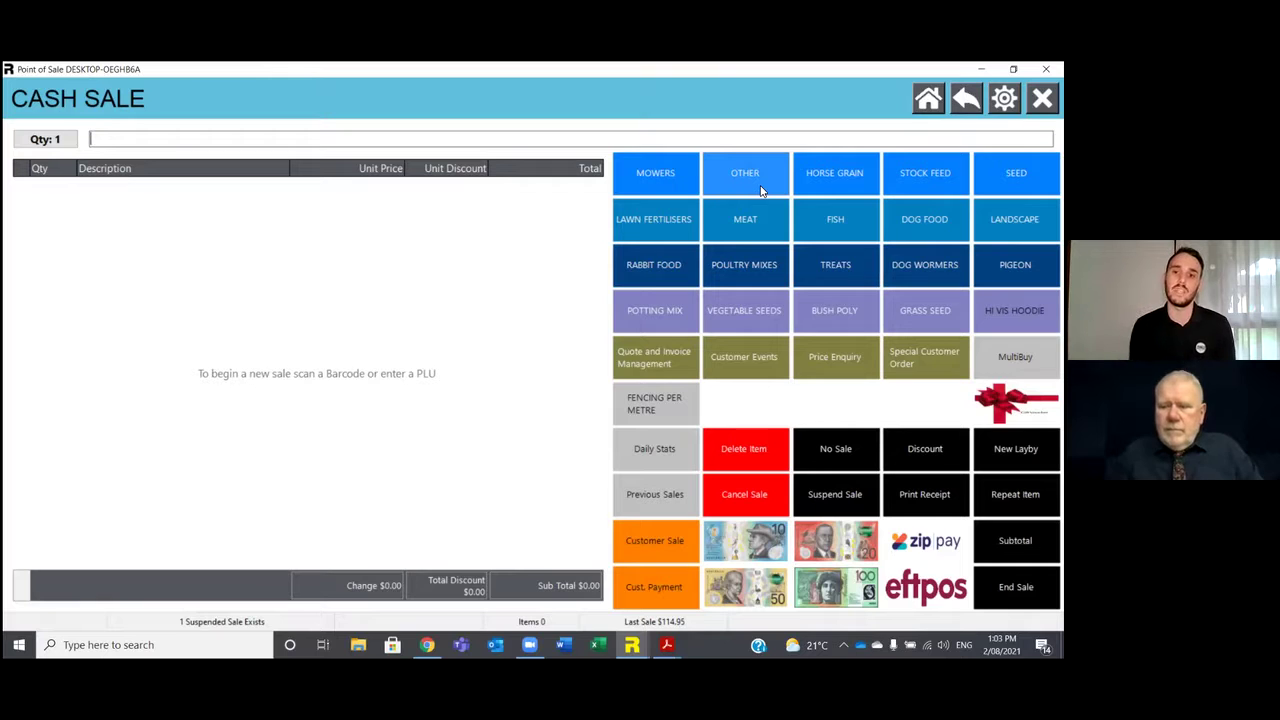
Add one each of the 25 kg cracked lupins, soyabean meal and whole lupins from the horse grain range to the cash sale
click(823, 177)
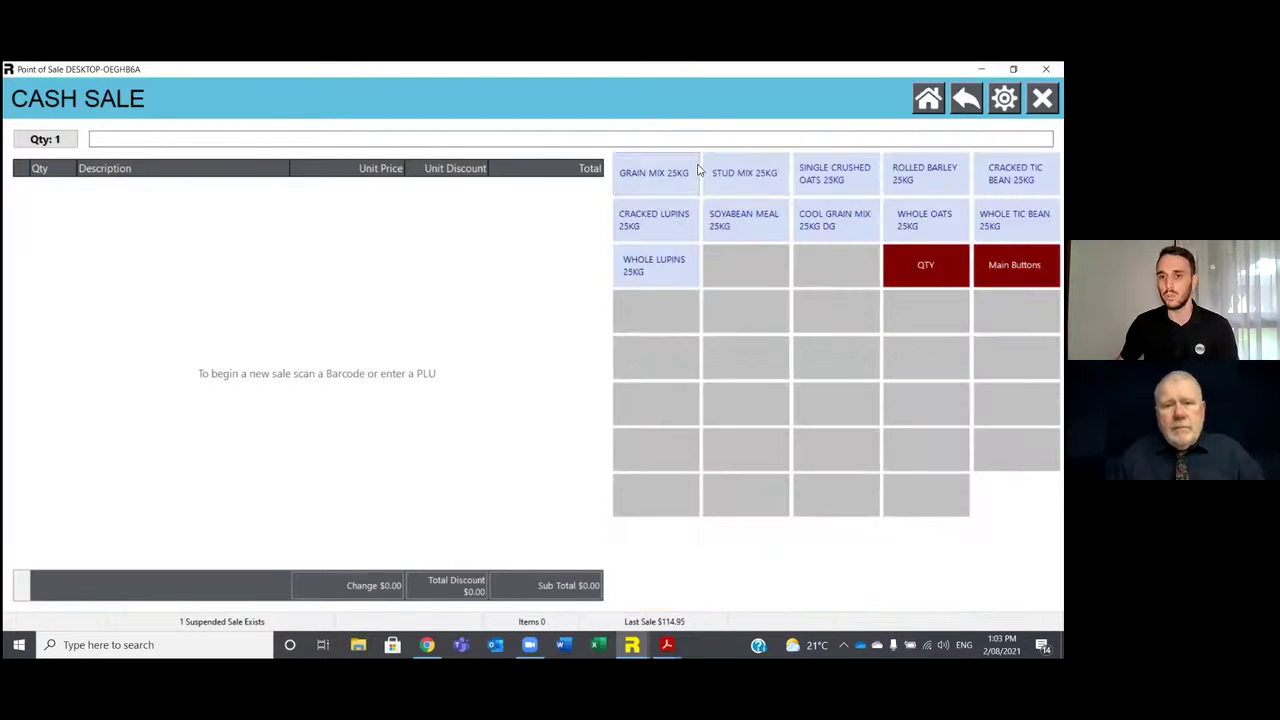
click(683, 226)
click(741, 222)
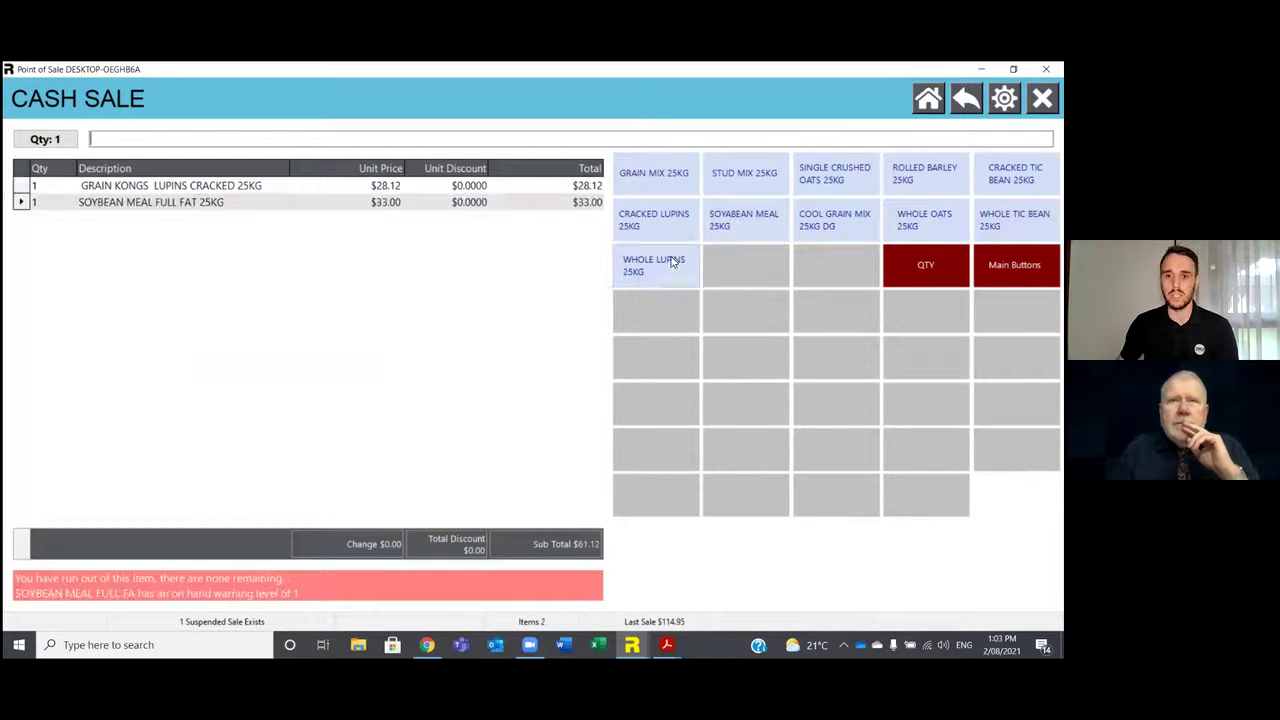
click(672, 261)
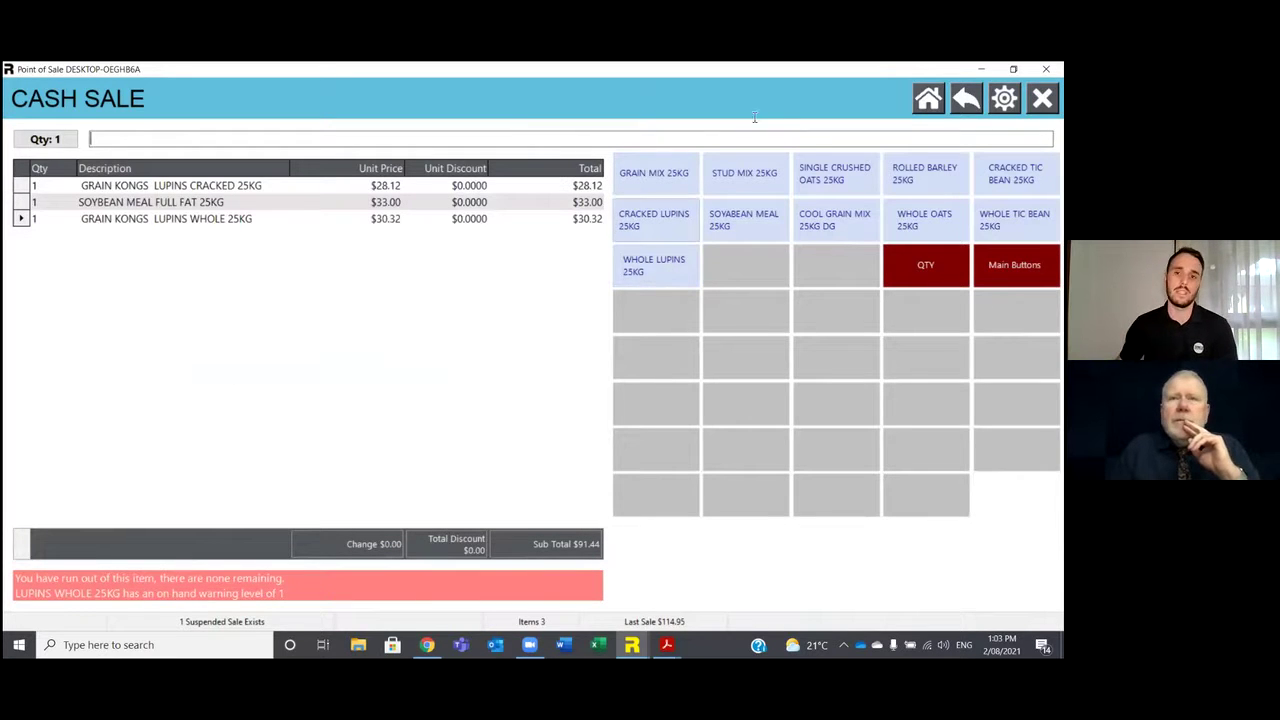
click(1016, 265)
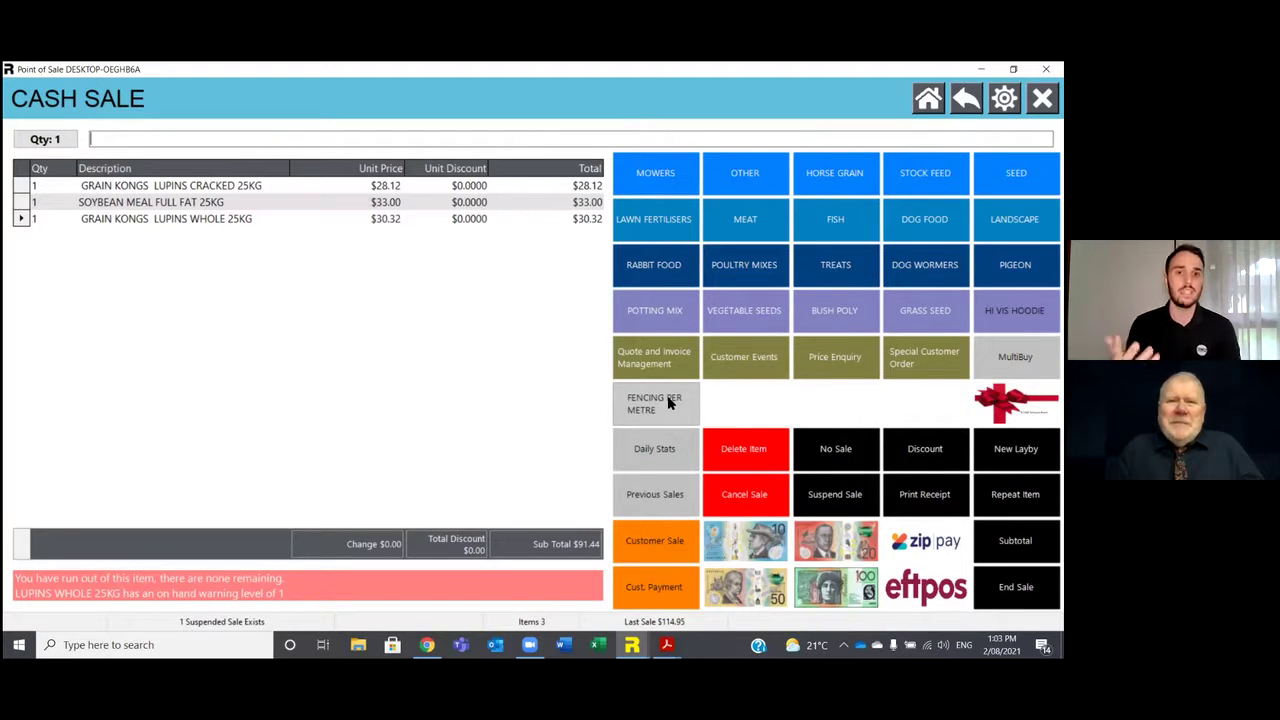
Add 5.28 m of FENCING PER METRE and one UREA 2KG from the lawn fertilisers to the sale
text(5.28)
key(Return)
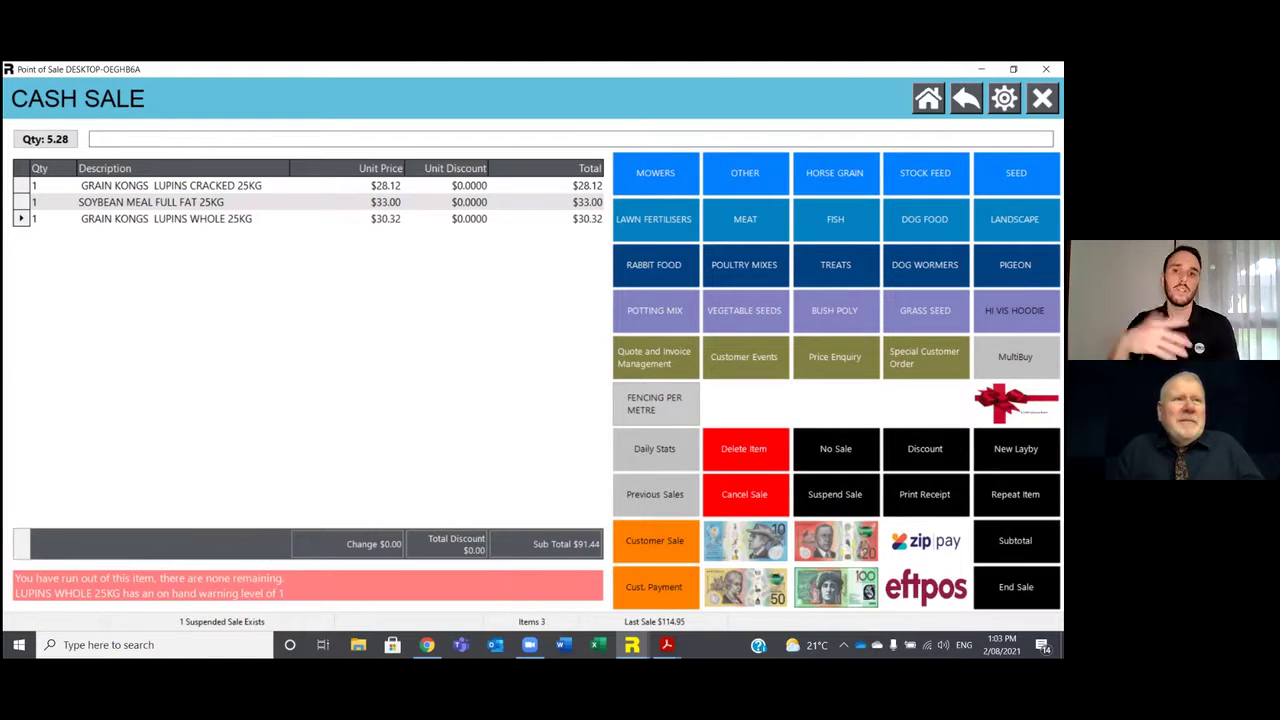
text(20041700)
click(684, 400)
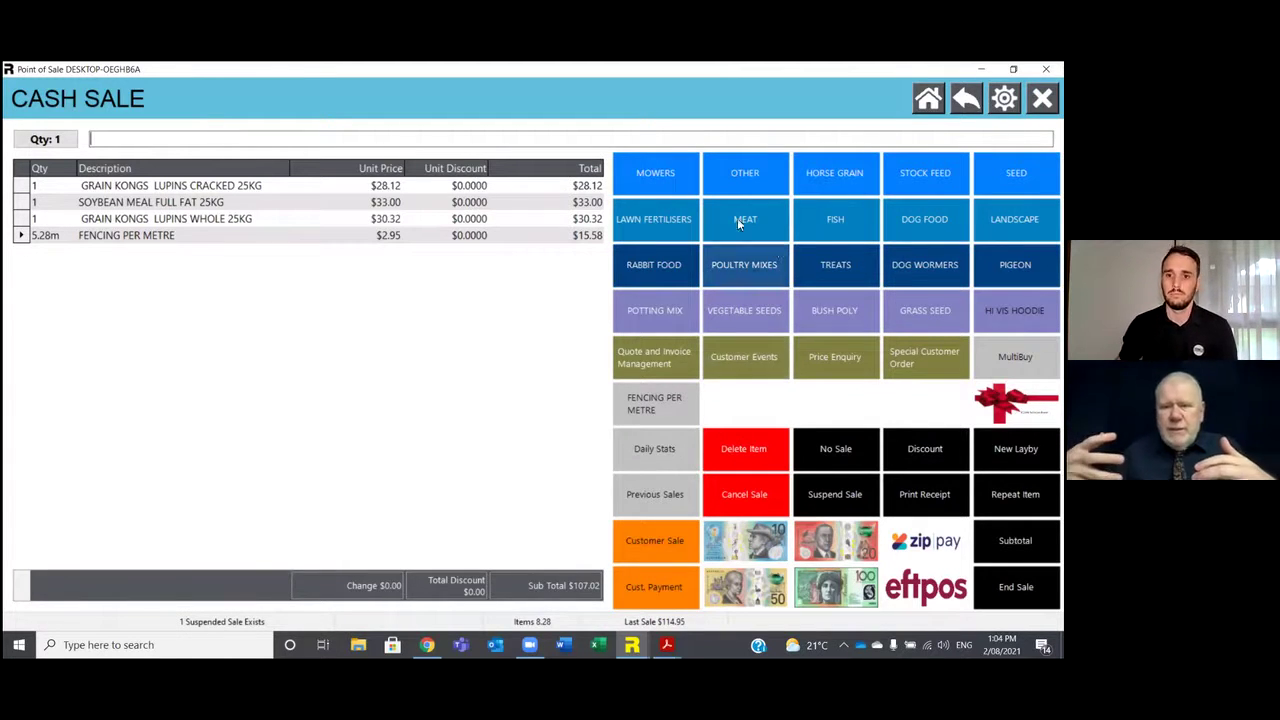
click(672, 215)
click(656, 176)
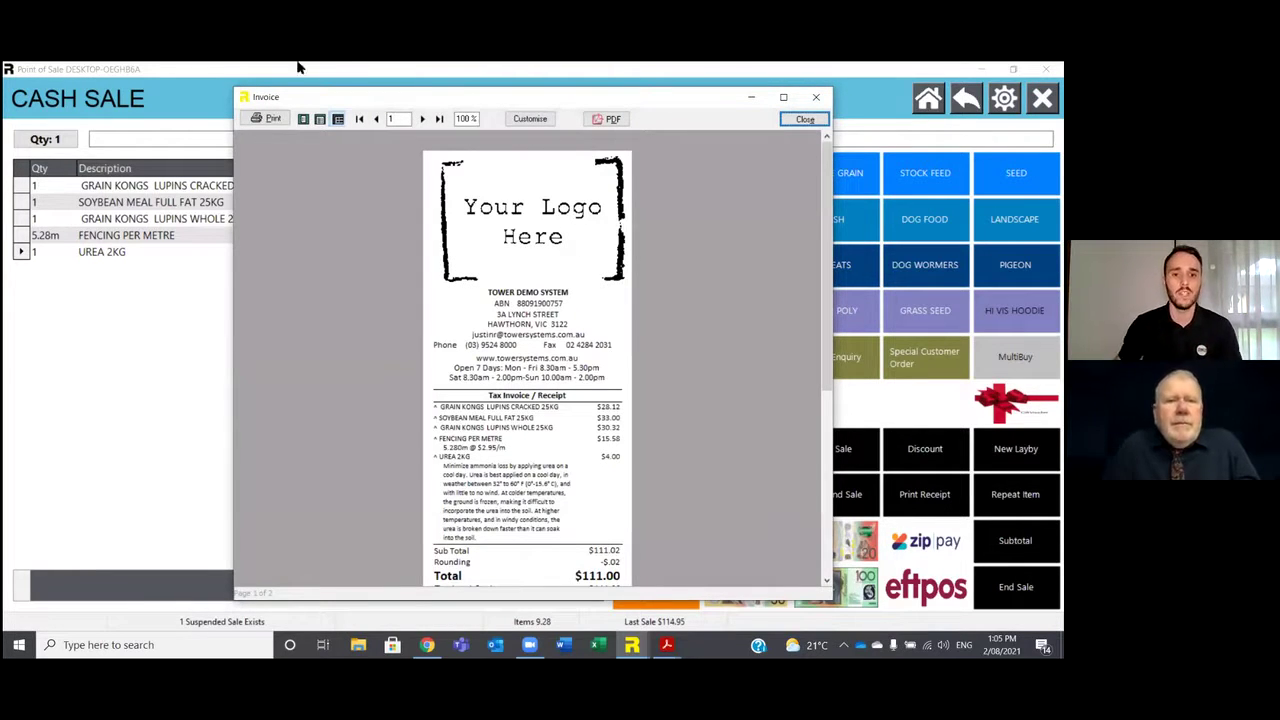
Enlarge the invoice preview to 150%, review its item lines, product advice text and totals, and close it
click(465, 119)
text(150)
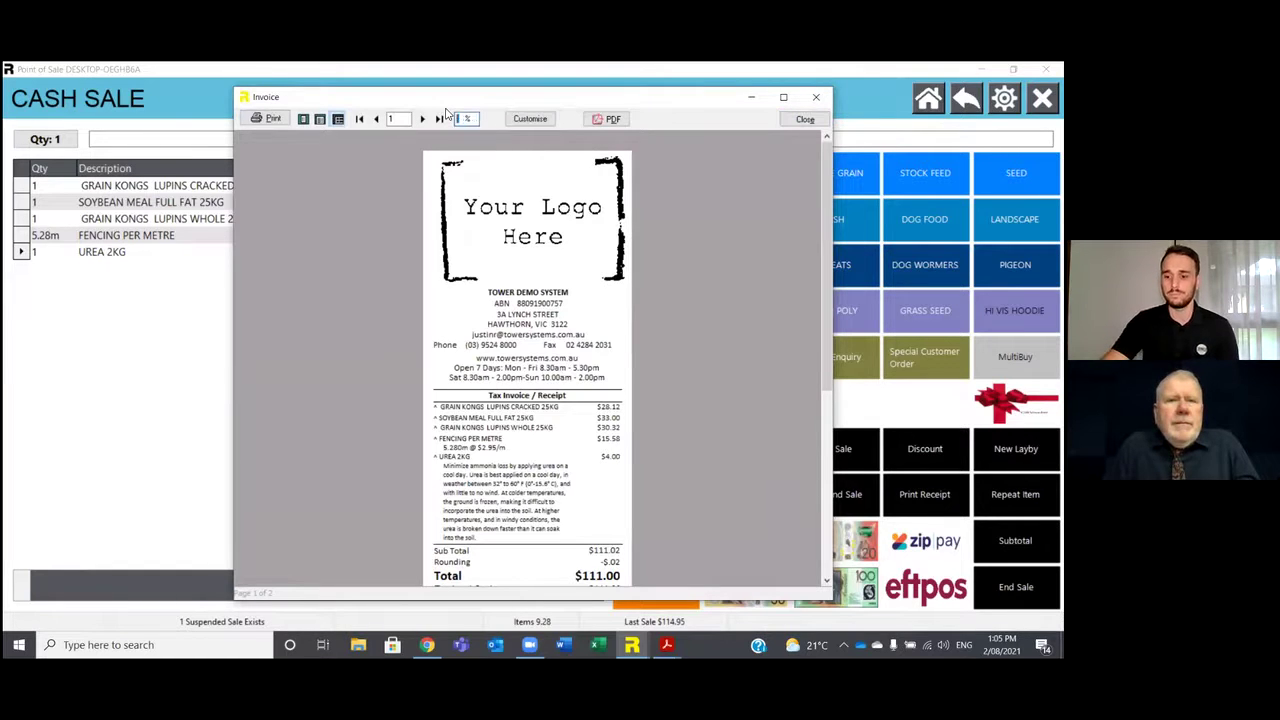
key(Return)
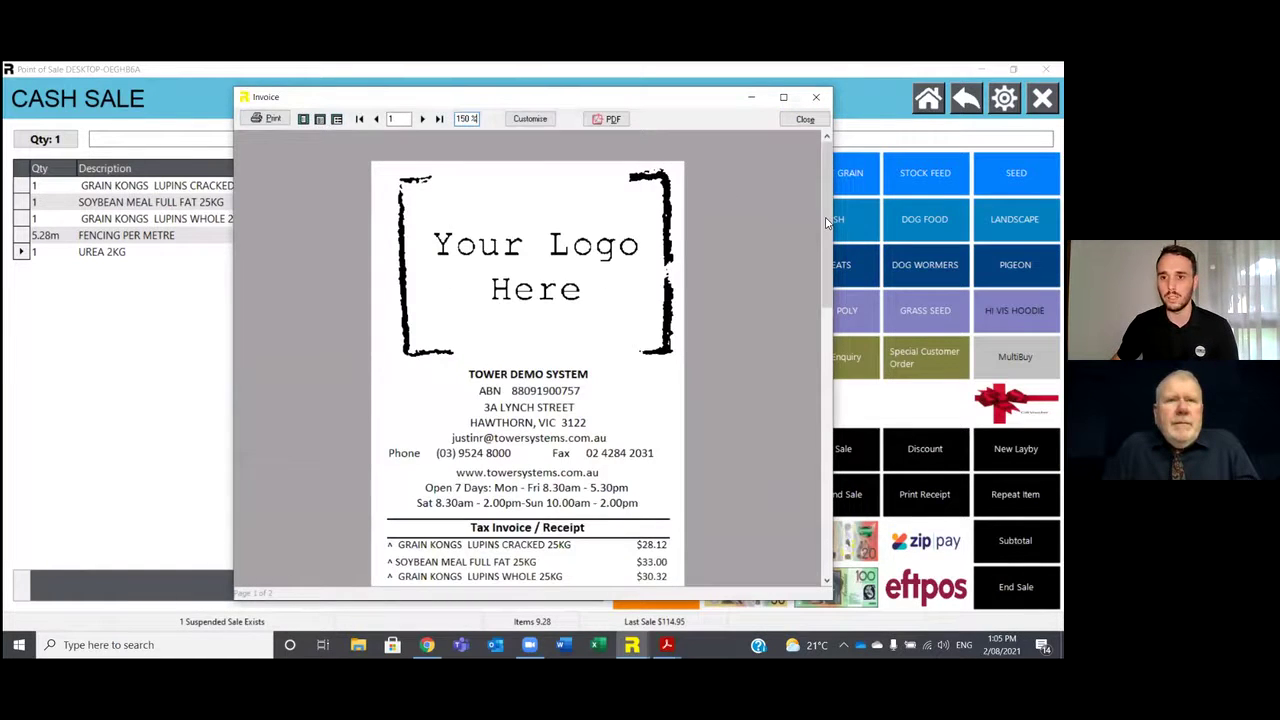
drag(828, 250, 836, 350)
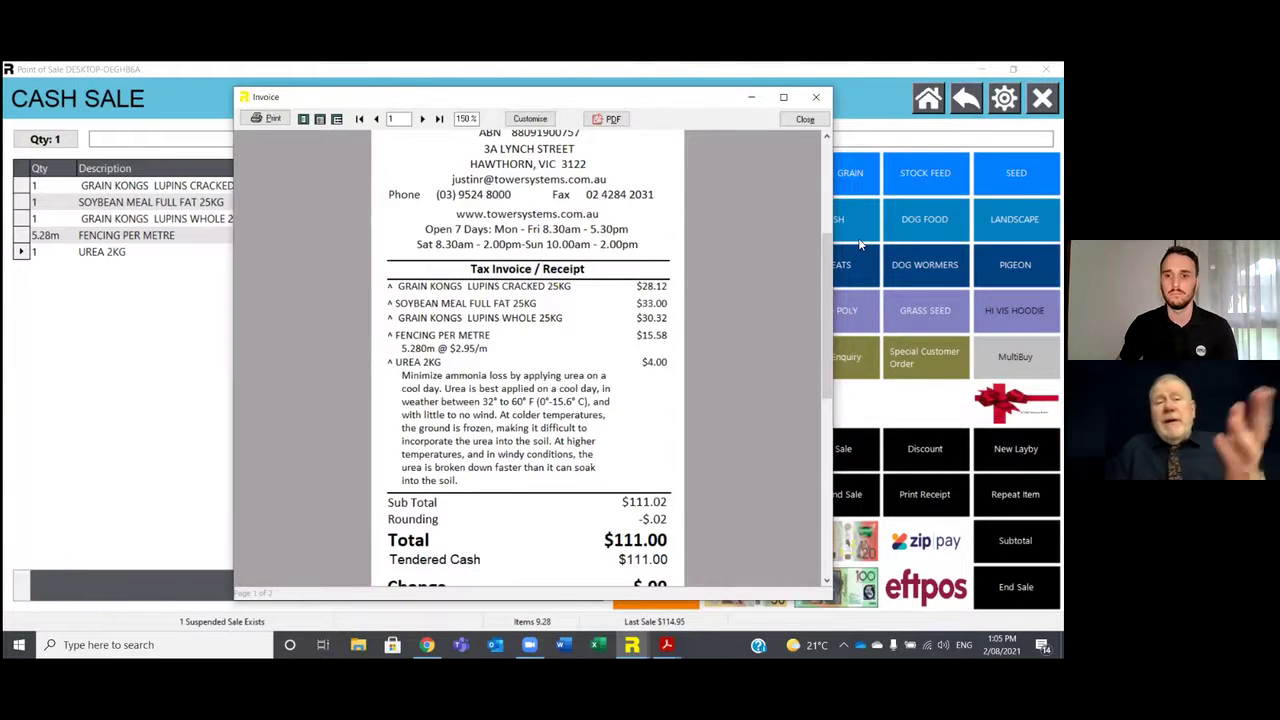
drag(825, 262, 826, 270)
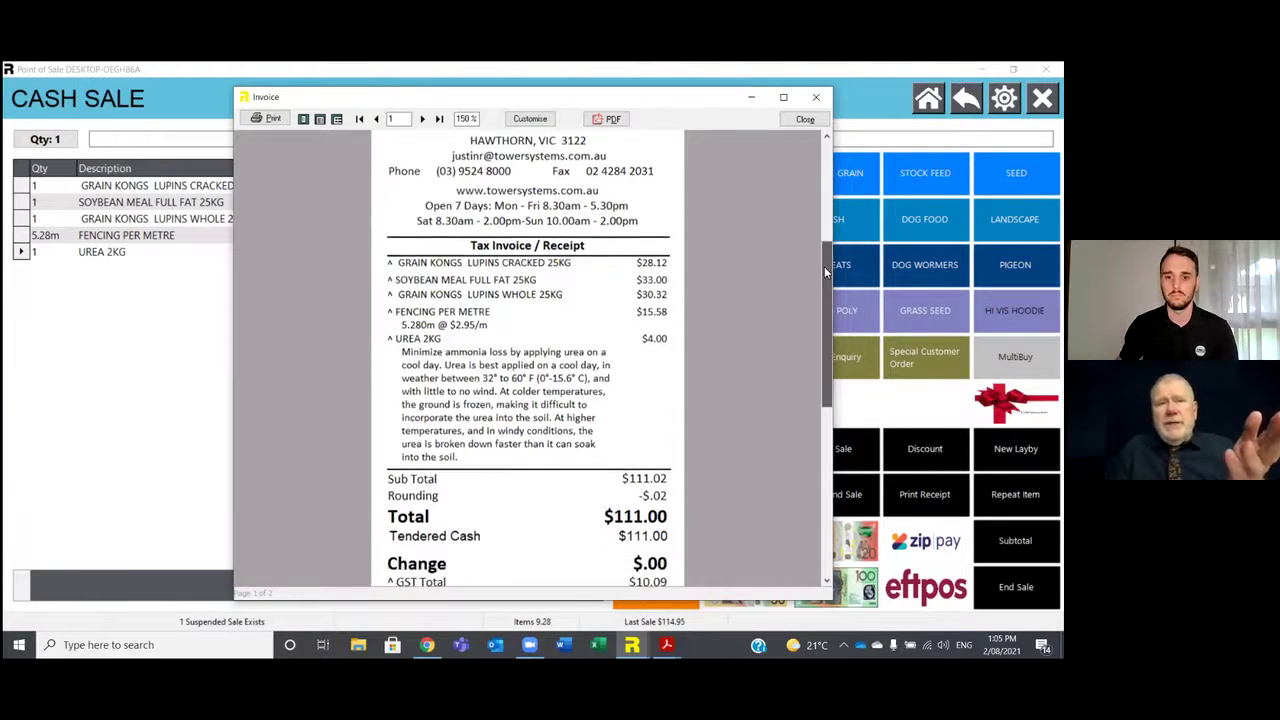
click(805, 119)
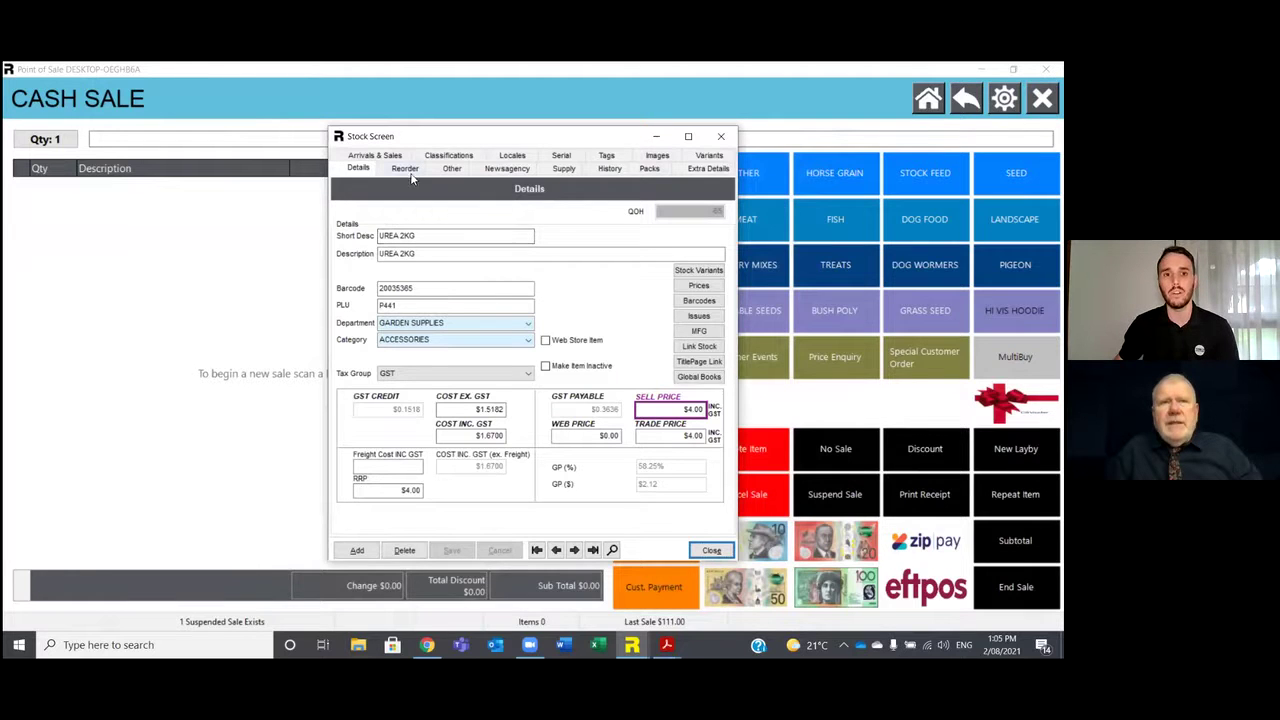
View the extended description in the UREA 2KG stock record's extra details and close the record
click(700, 169)
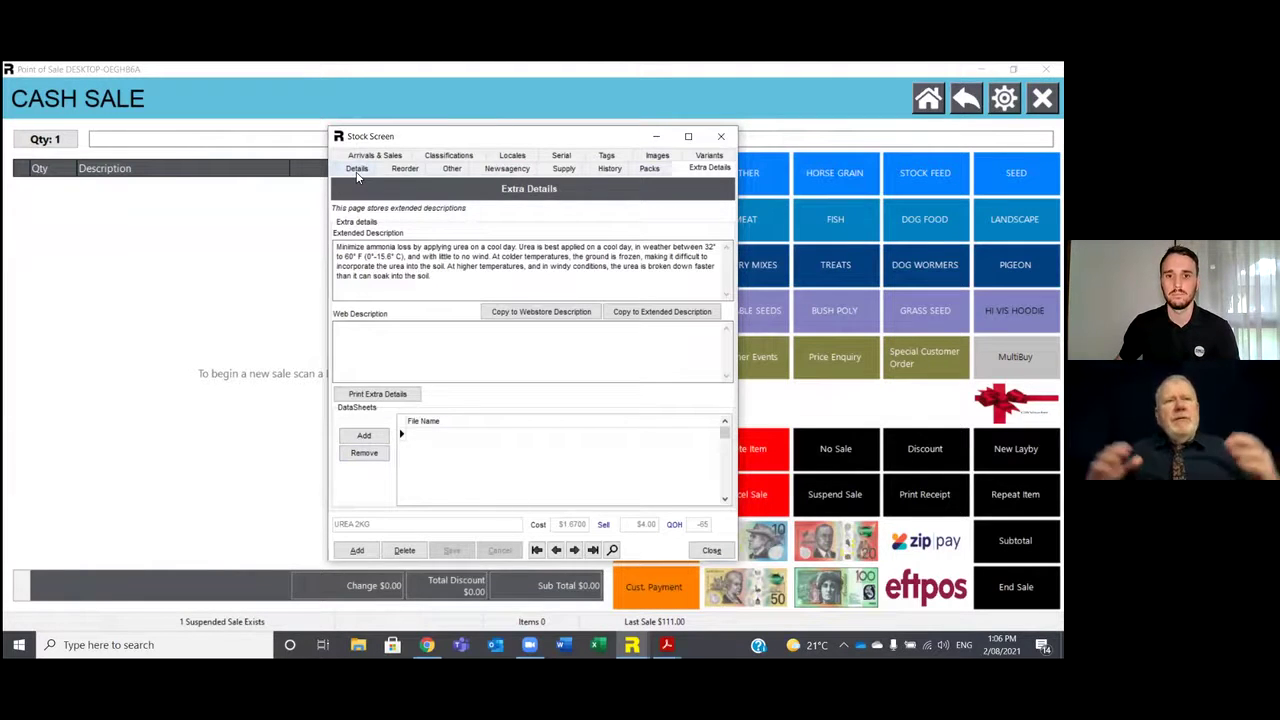
click(714, 550)
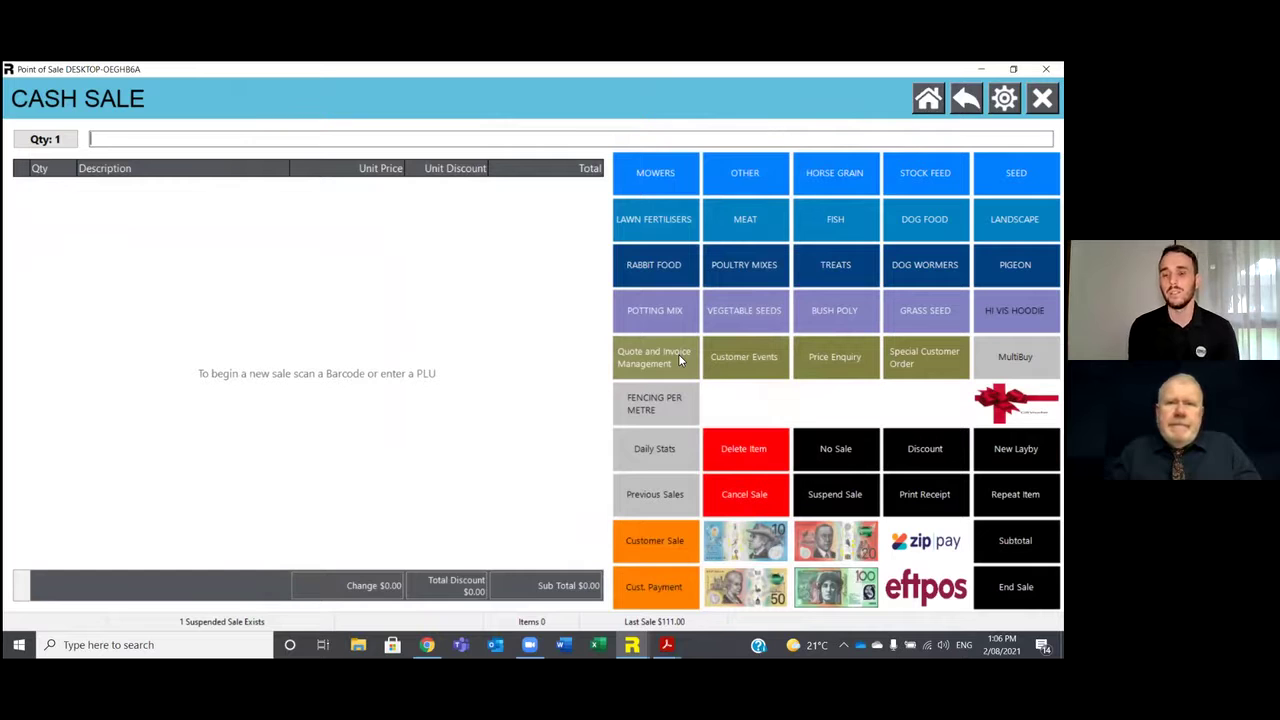
Add the large red mesh reflect dog collar with PLU V to the sale and open its stock record
text(V)
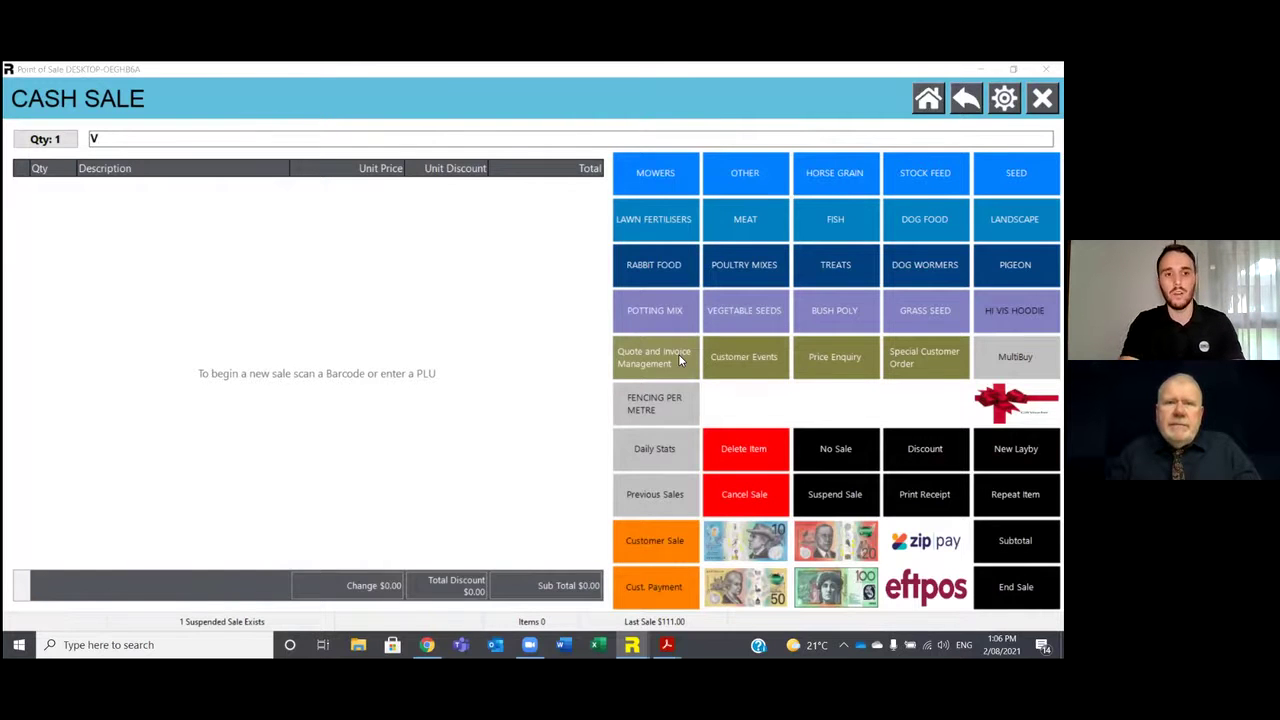
key(Return)
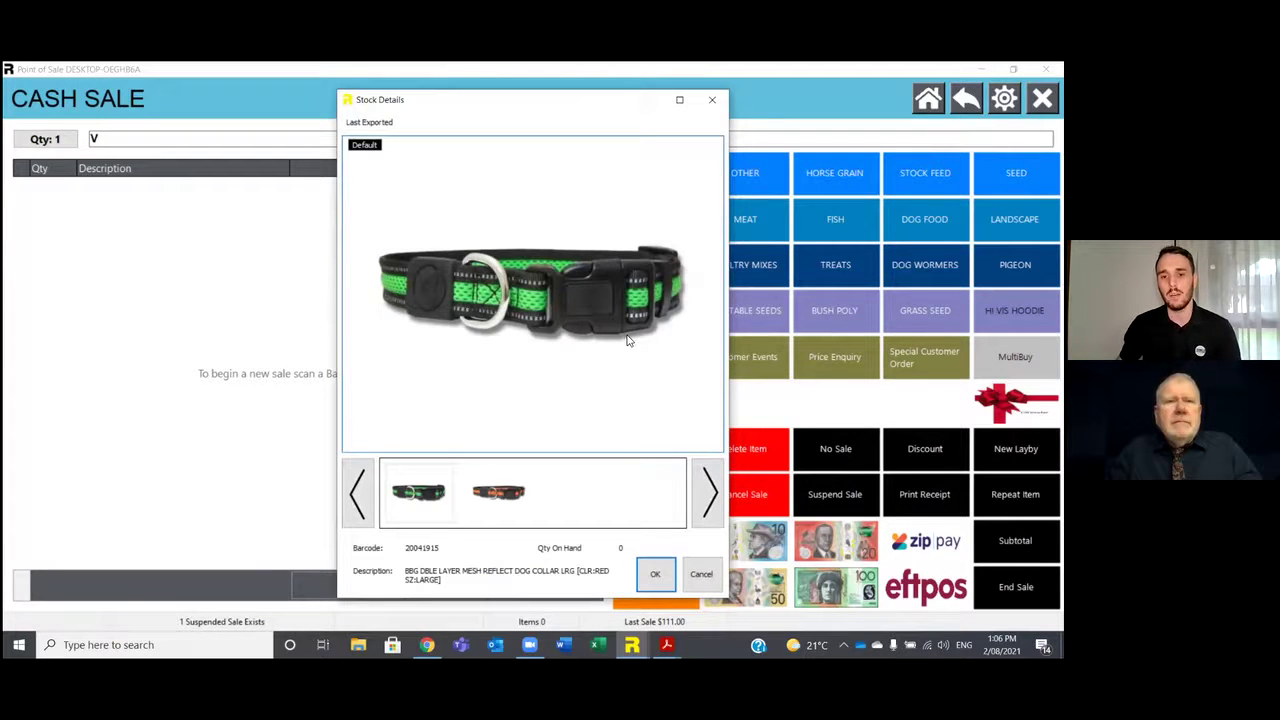
click(652, 576)
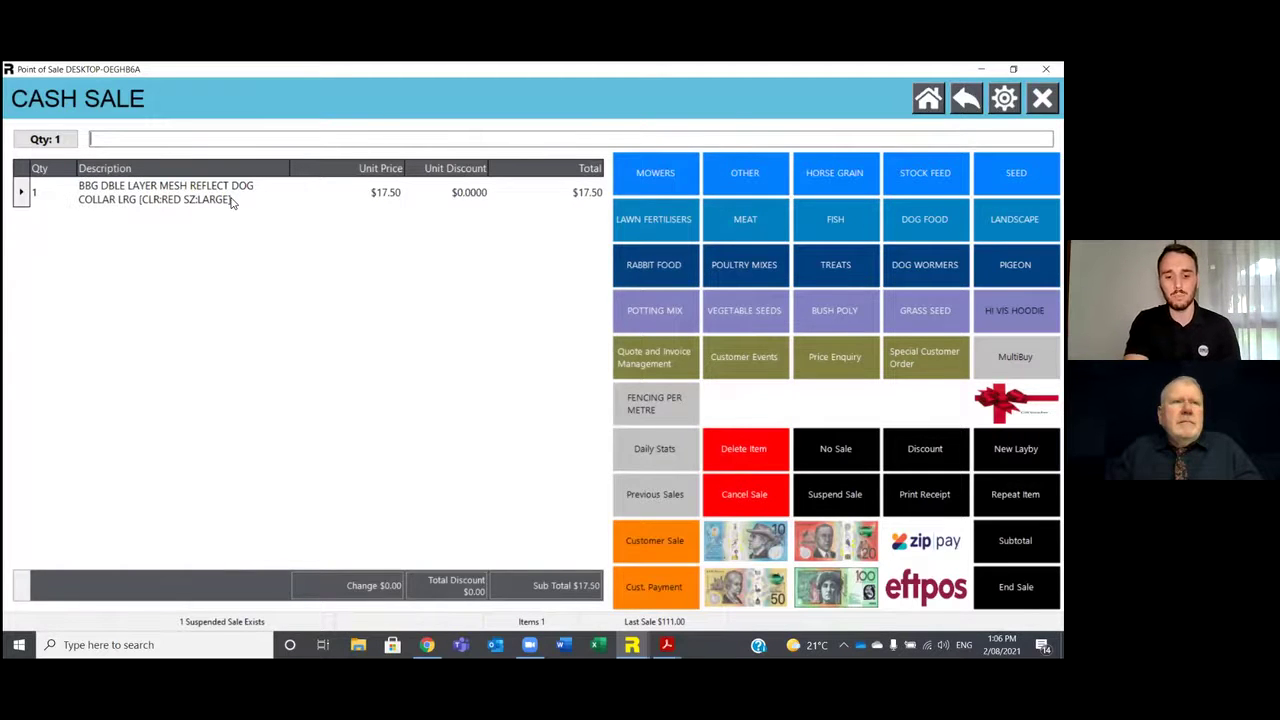
double_click(230, 200)
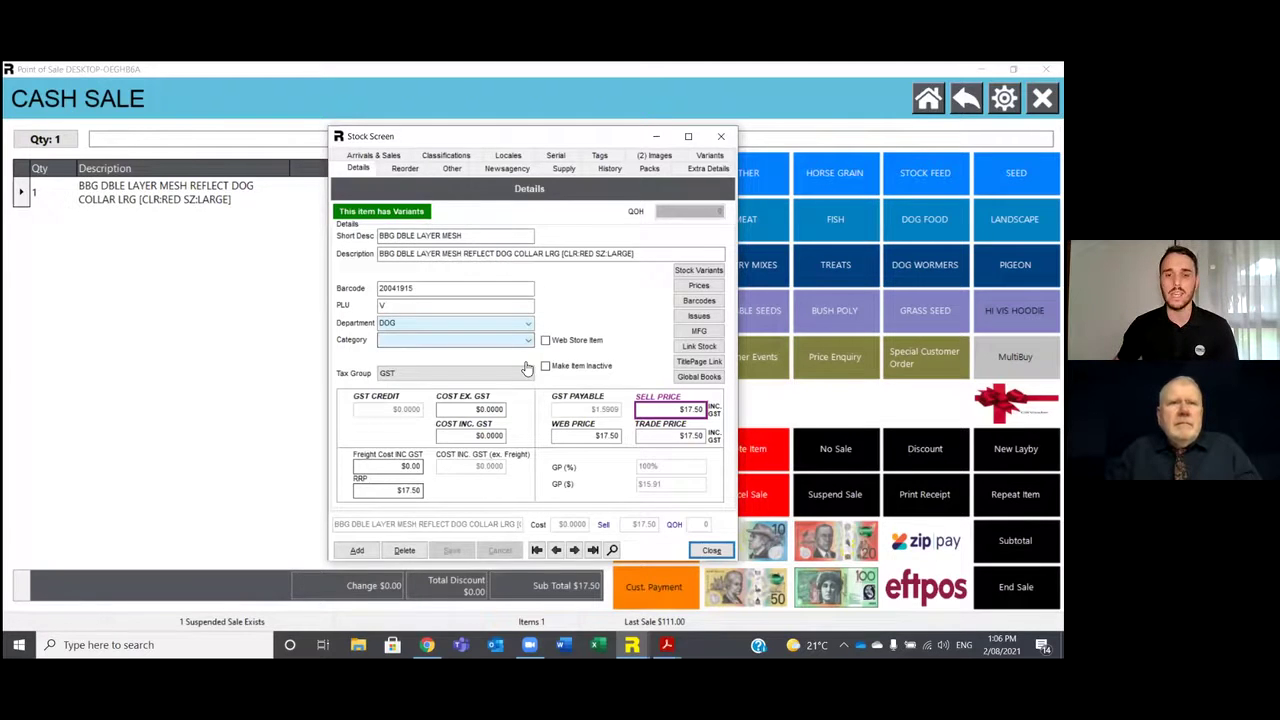
Switch to Chrome and view the large BBG double layer mesh reflect dog collar among Sprenger's dog accessories, with the orange colour chosen
key(alt+Tab)
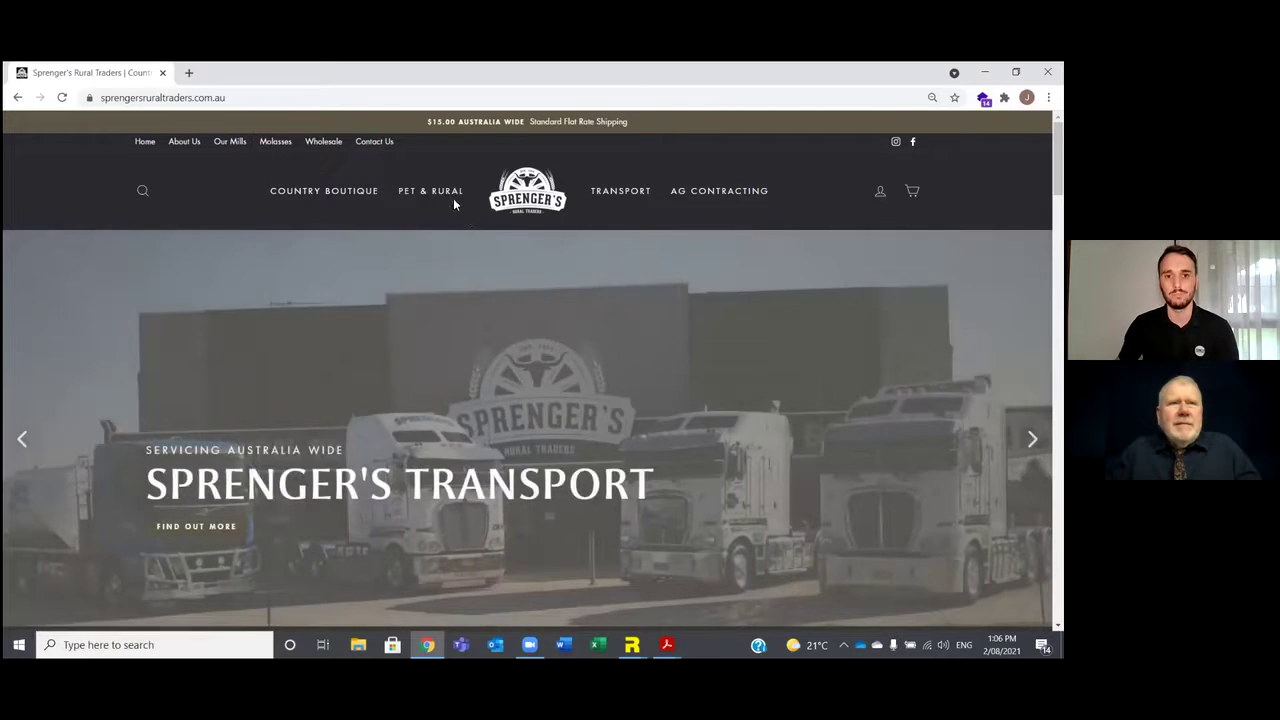
mouse_move(445, 195)
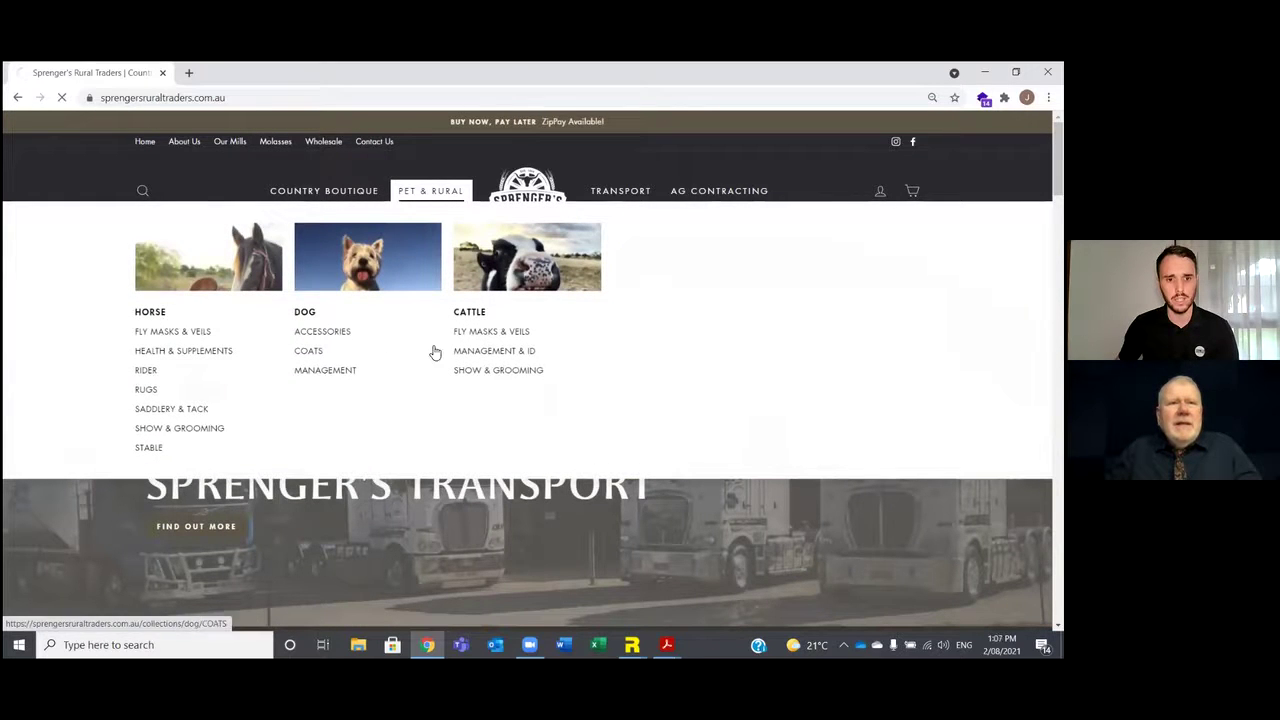
click(458, 373)
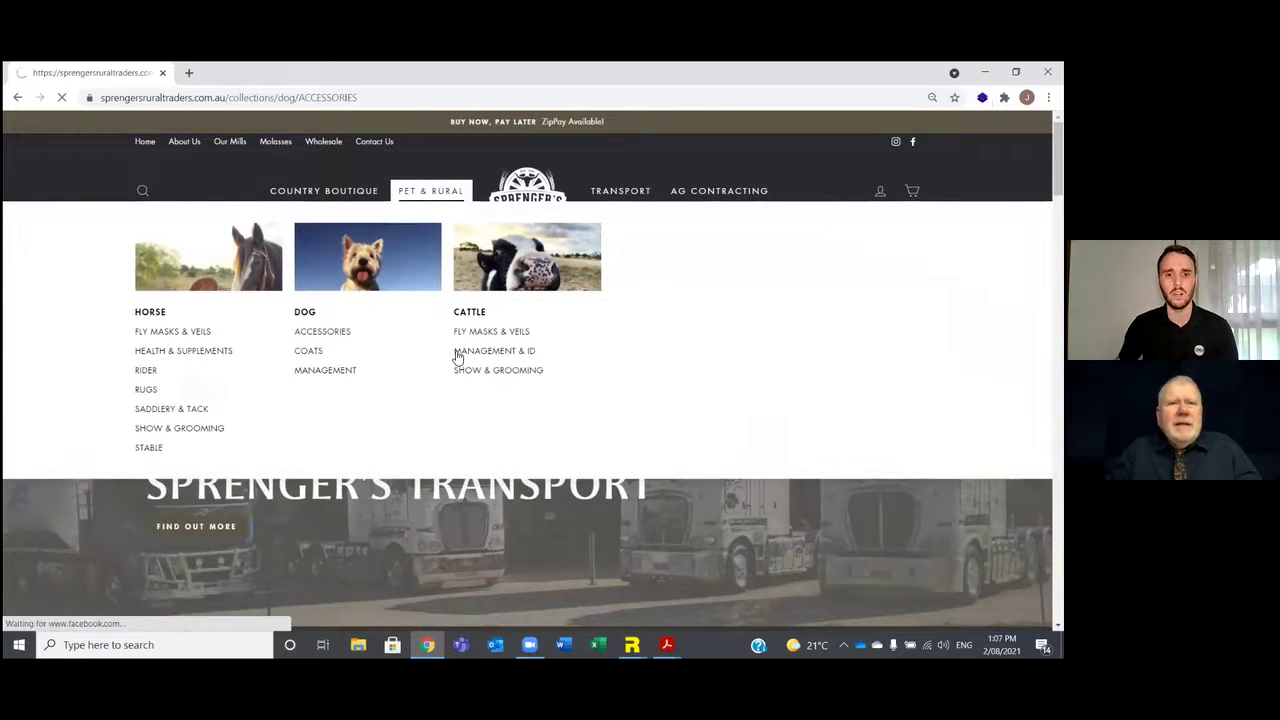
scroll(450, 468, down, 2)
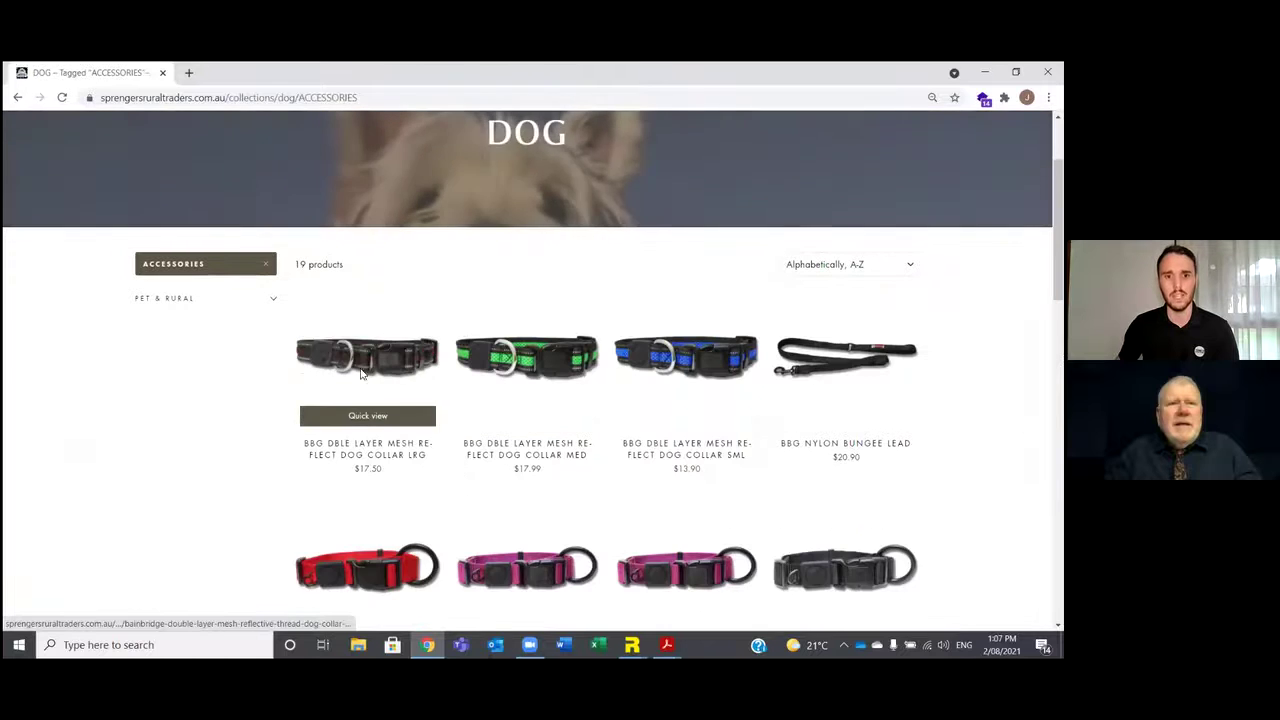
click(364, 386)
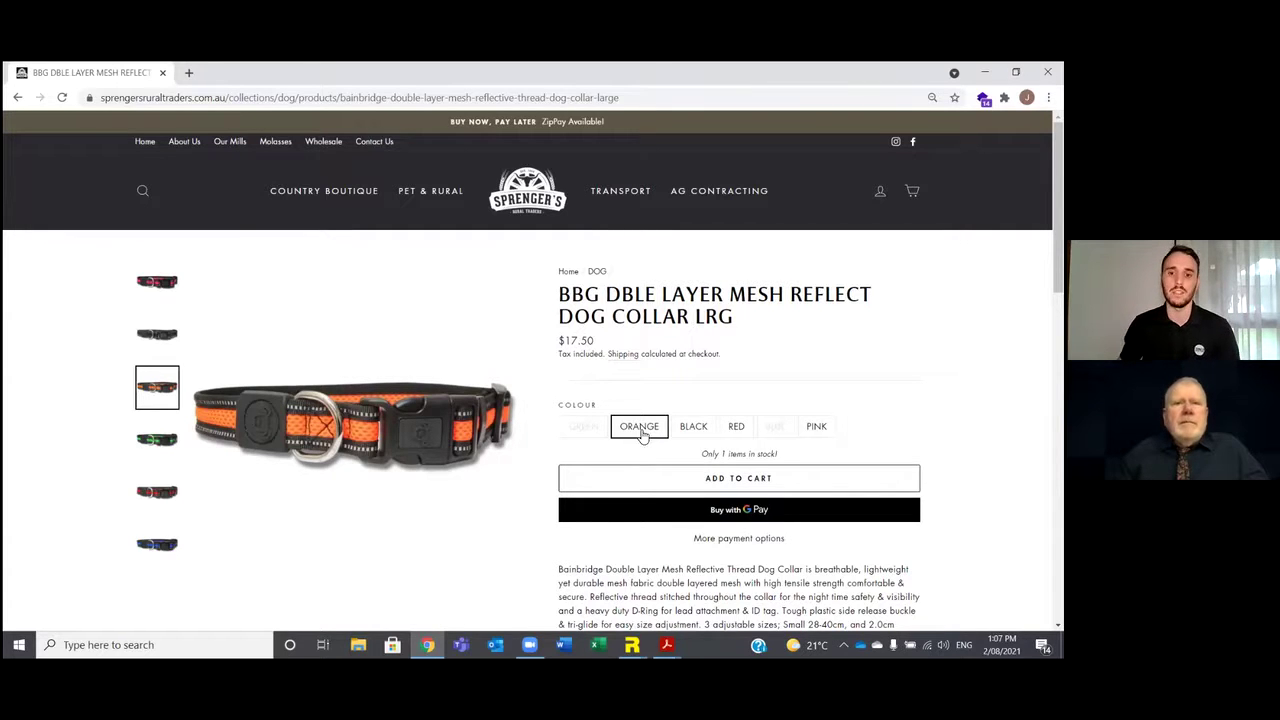
Switch back to Retailer's Stock Screen and compare the collar's extended and web description fields with the text on the product web page
mouse_move(632, 644)
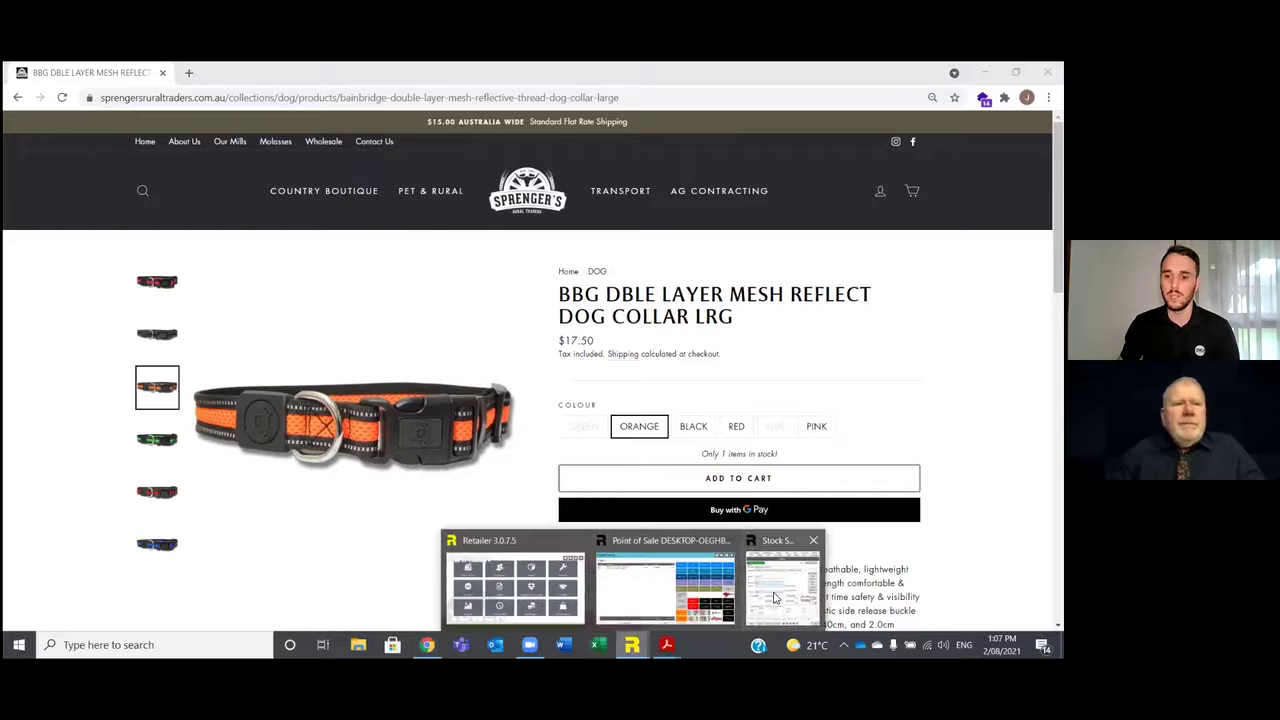
click(783, 585)
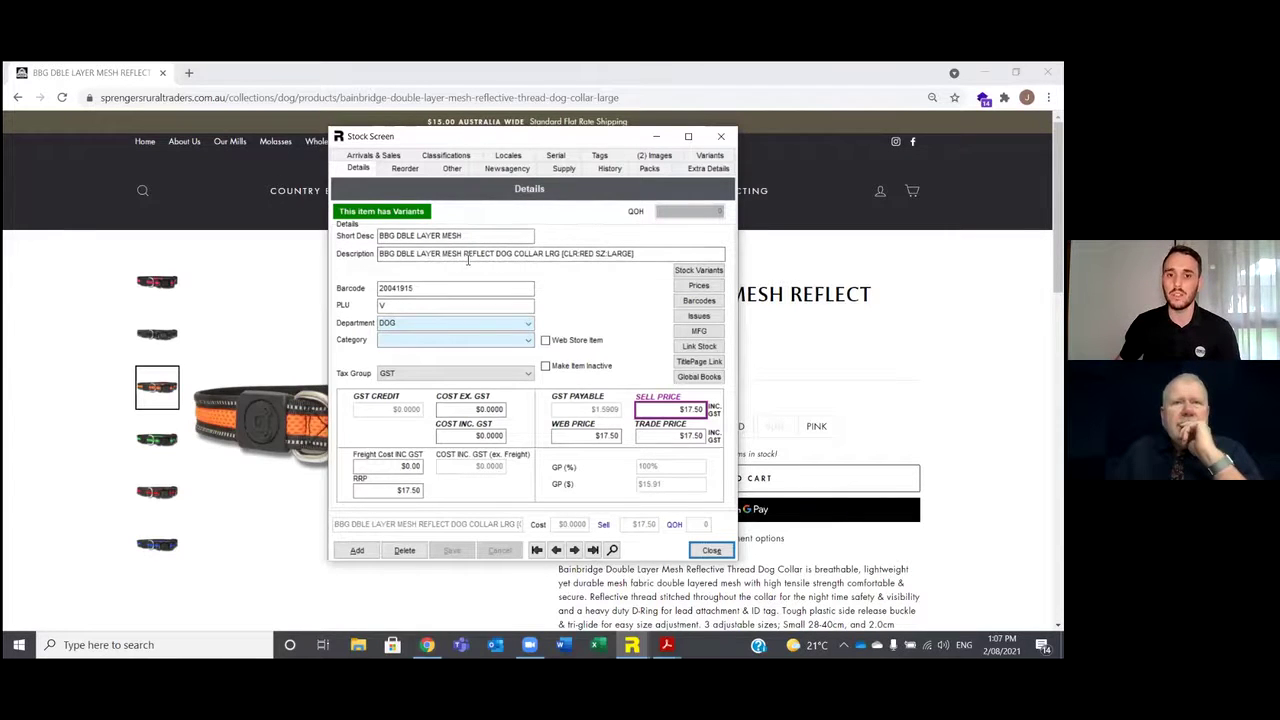
click(690, 170)
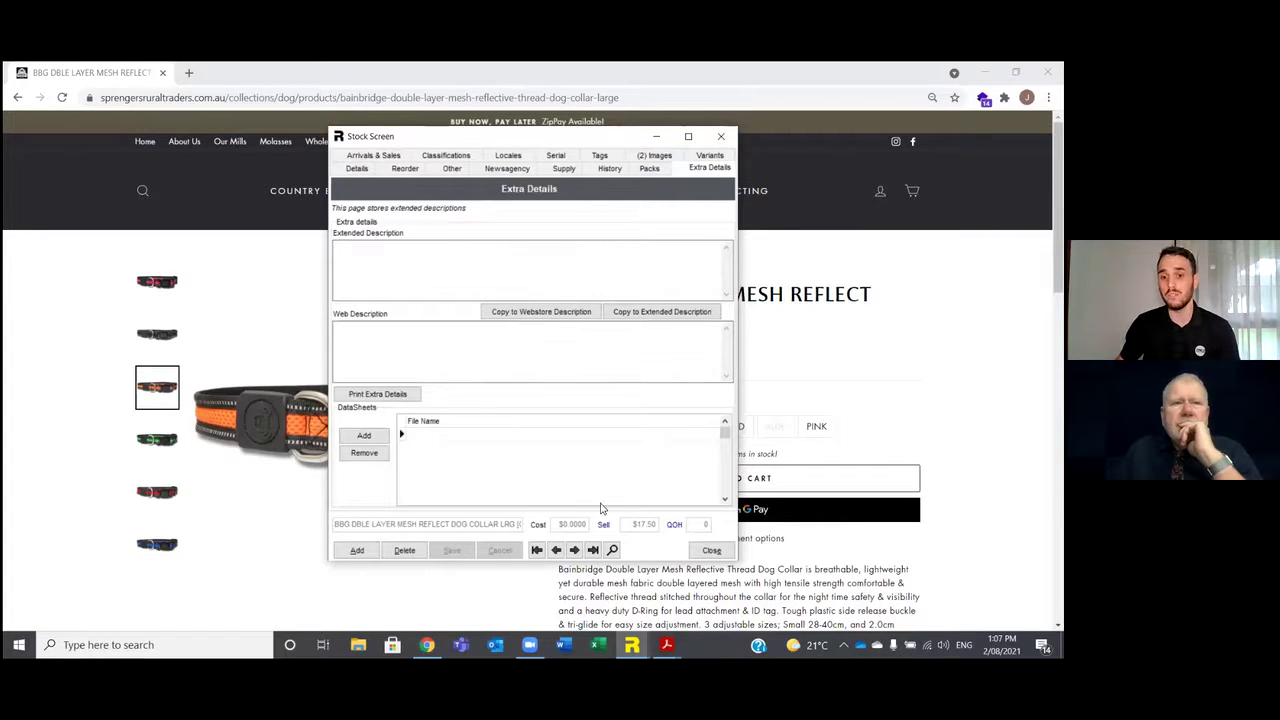
click(613, 578)
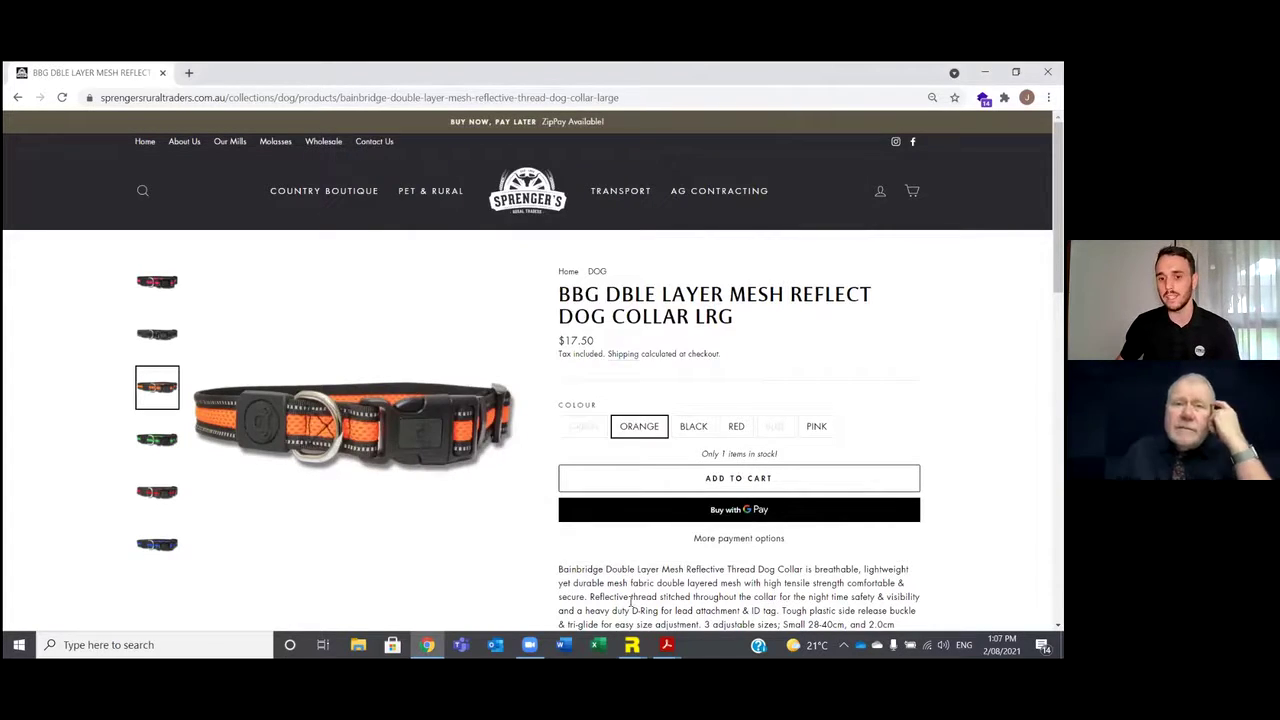
mouse_move(632, 644)
click(786, 585)
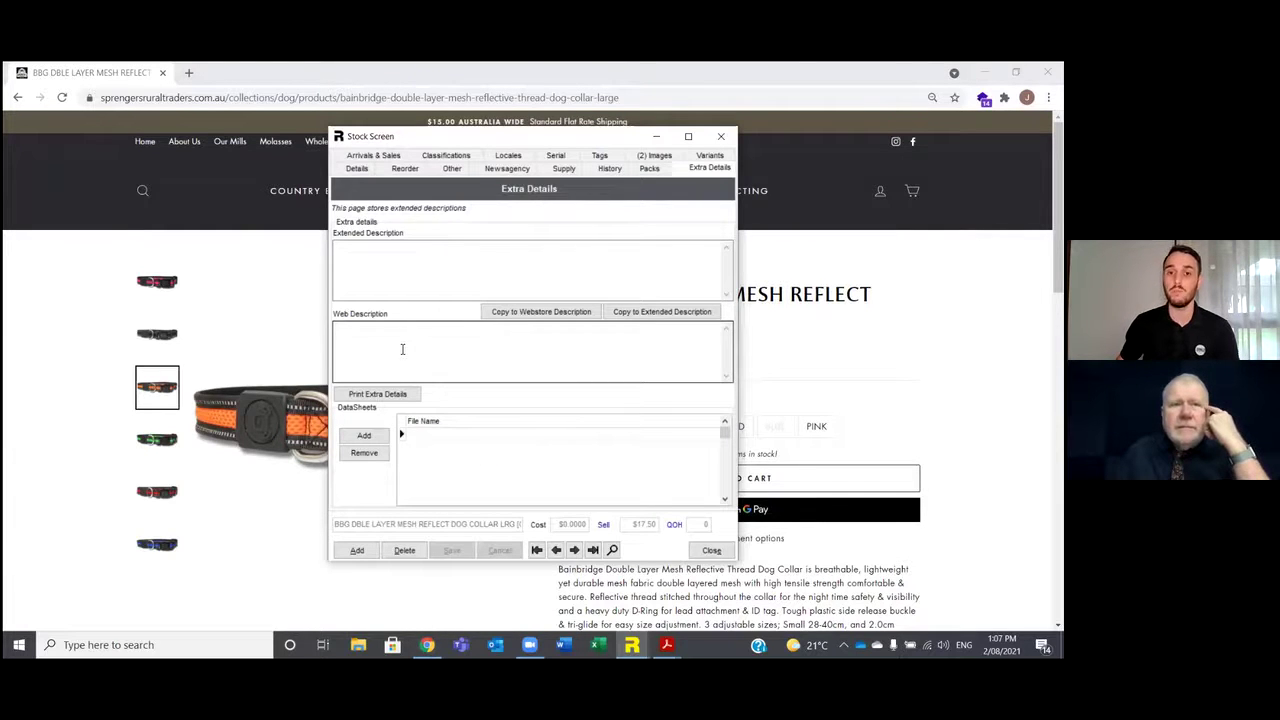
Review the collar's stock images and its general details, and close the stock record
click(354, 170)
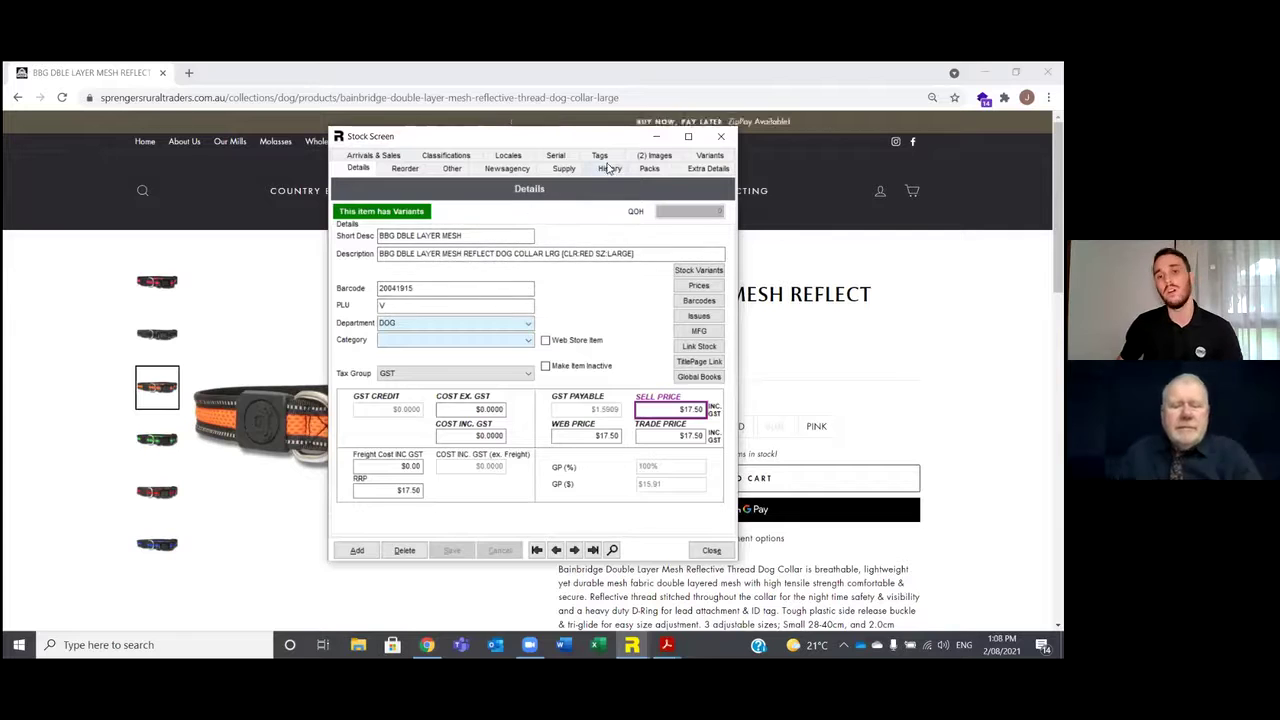
click(654, 156)
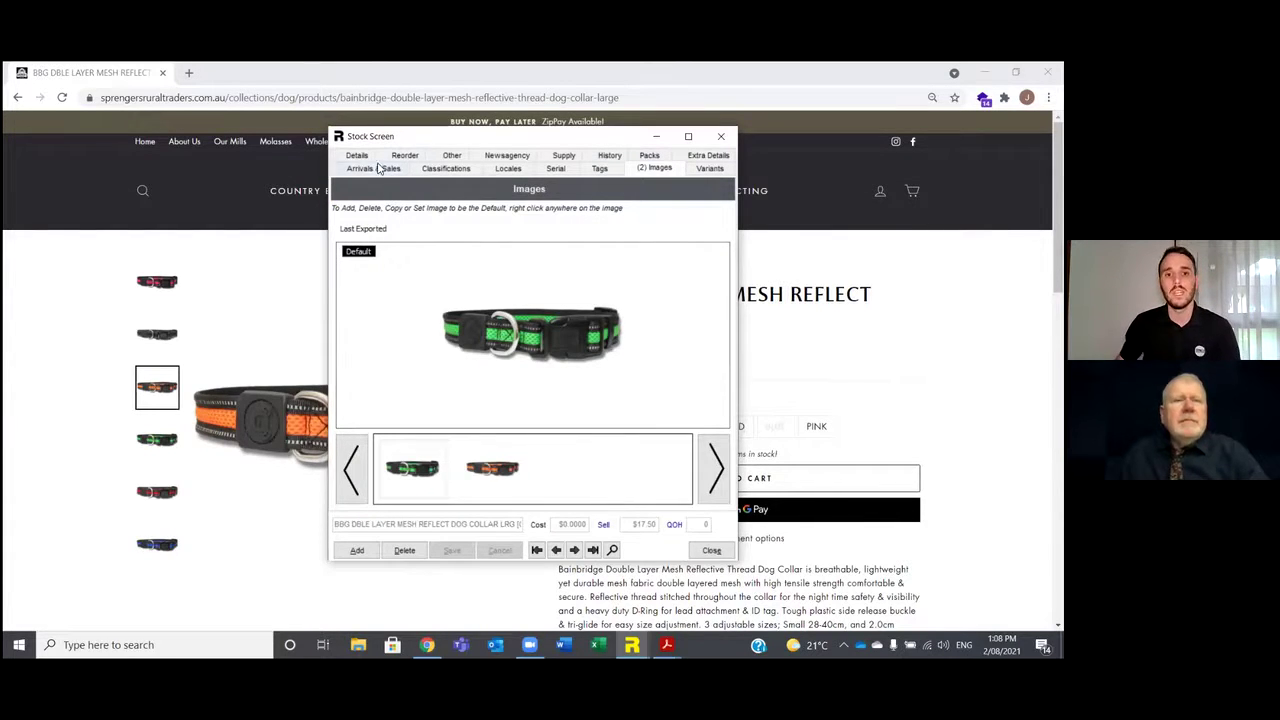
click(360, 156)
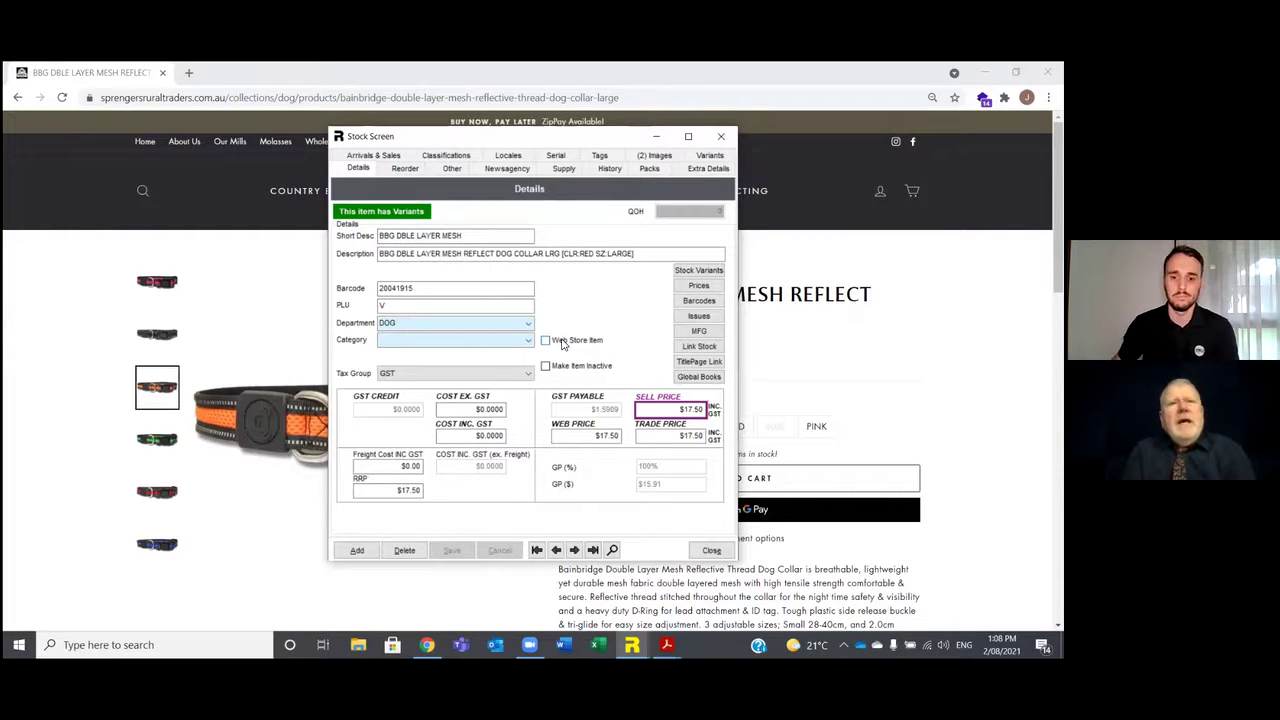
click(711, 550)
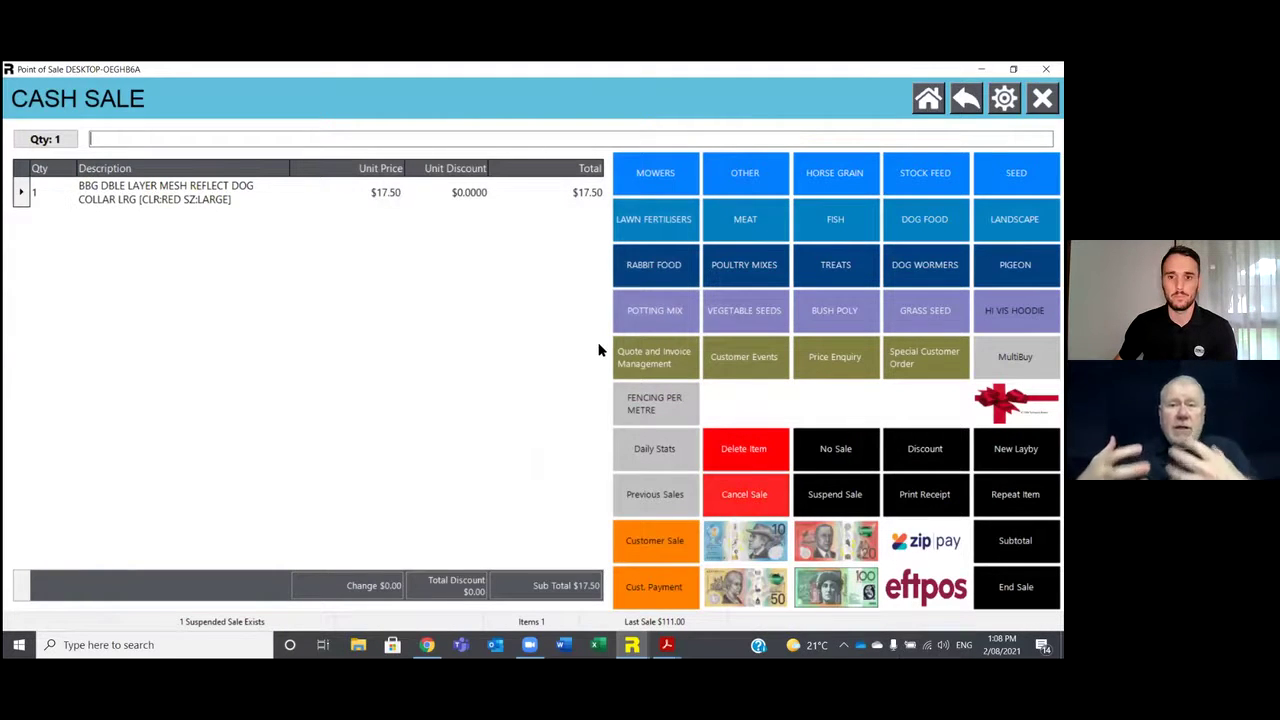
Leave the point of sale, examine the components of BIRD BUDGIE MIX 20KG in Bagging Up / Down, and close the manufactured stock record
key(Escape)
click(591, 372)
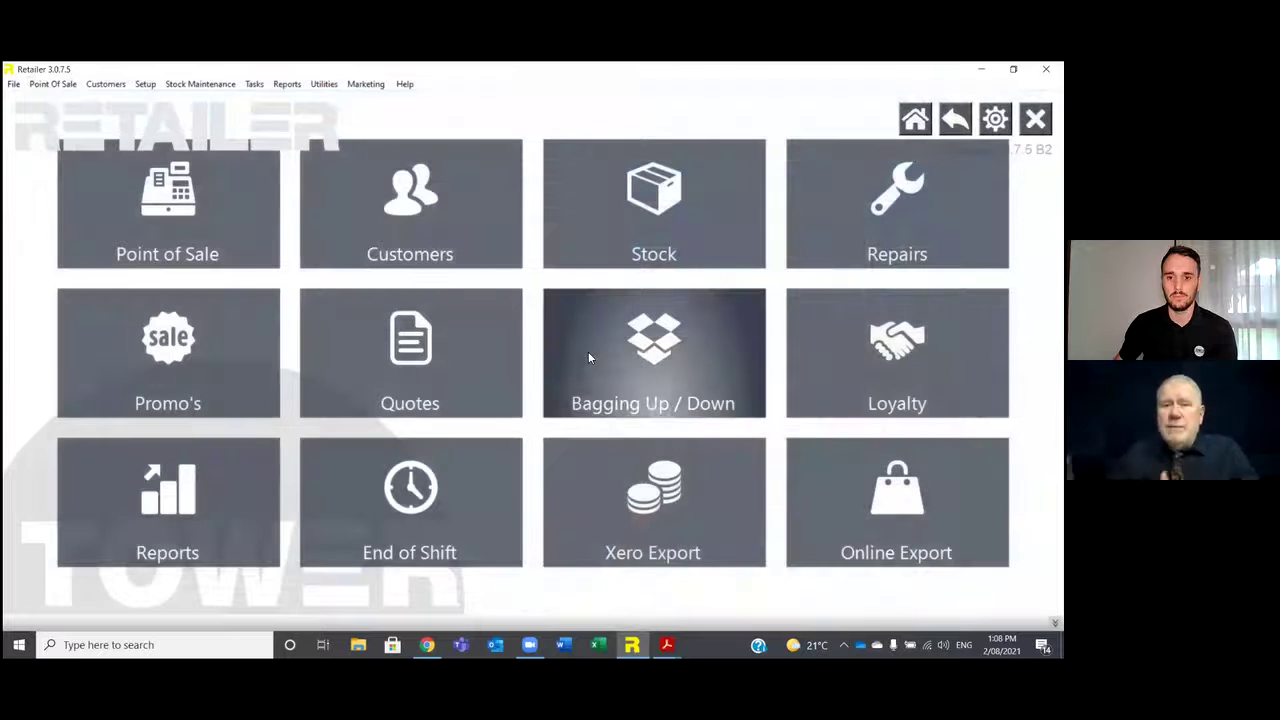
click(612, 343)
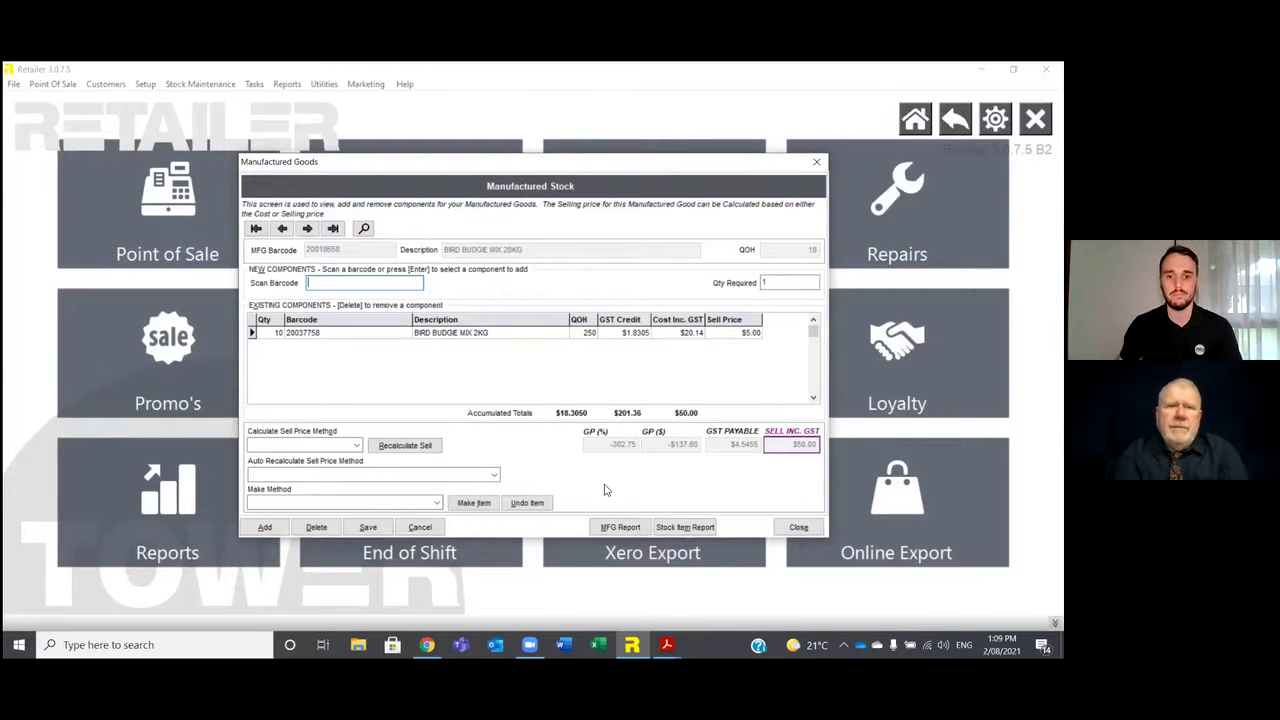
click(798, 527)
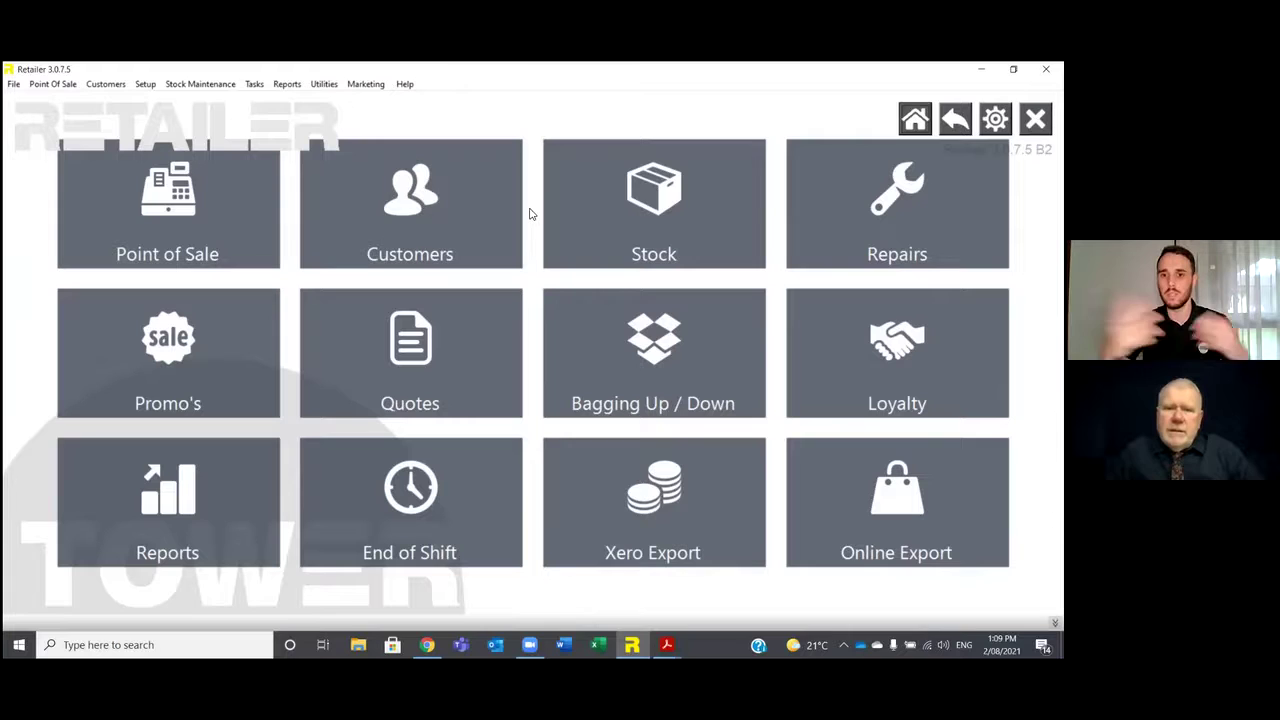
Check the invoices awaiting import in the stock Invoice Arrivals screen, and leave it without importing any
click(606, 267)
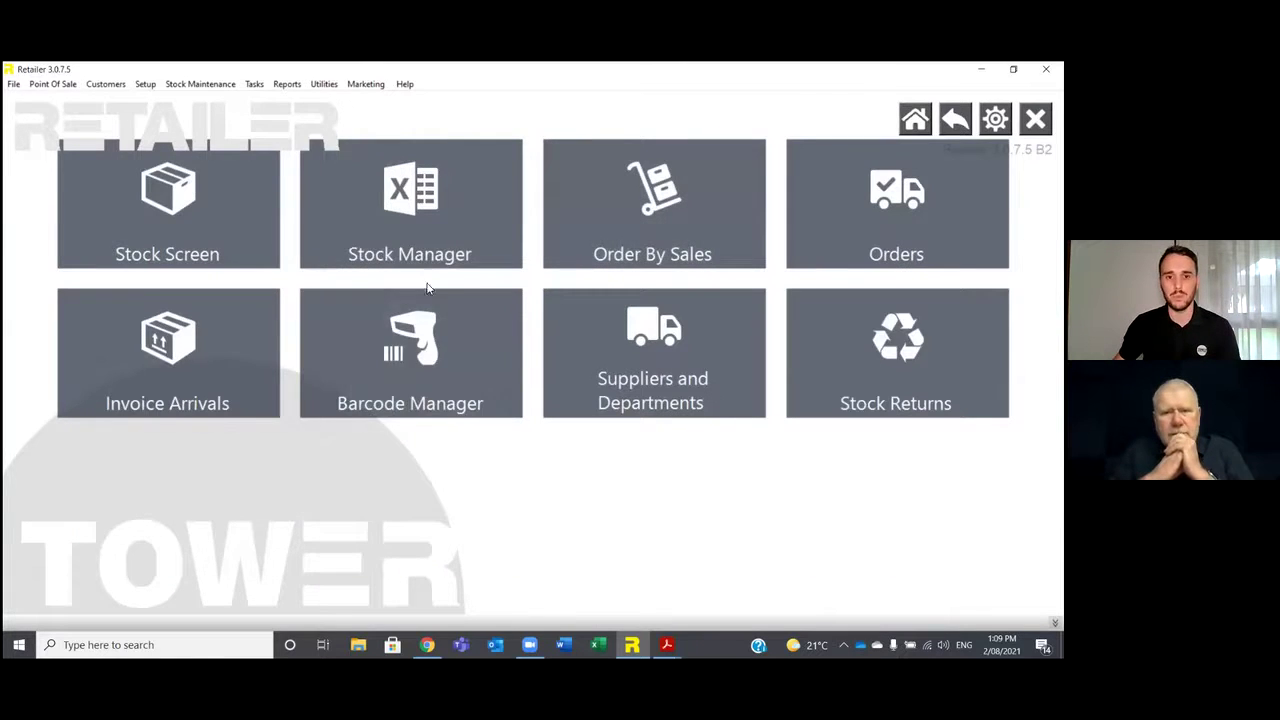
click(220, 376)
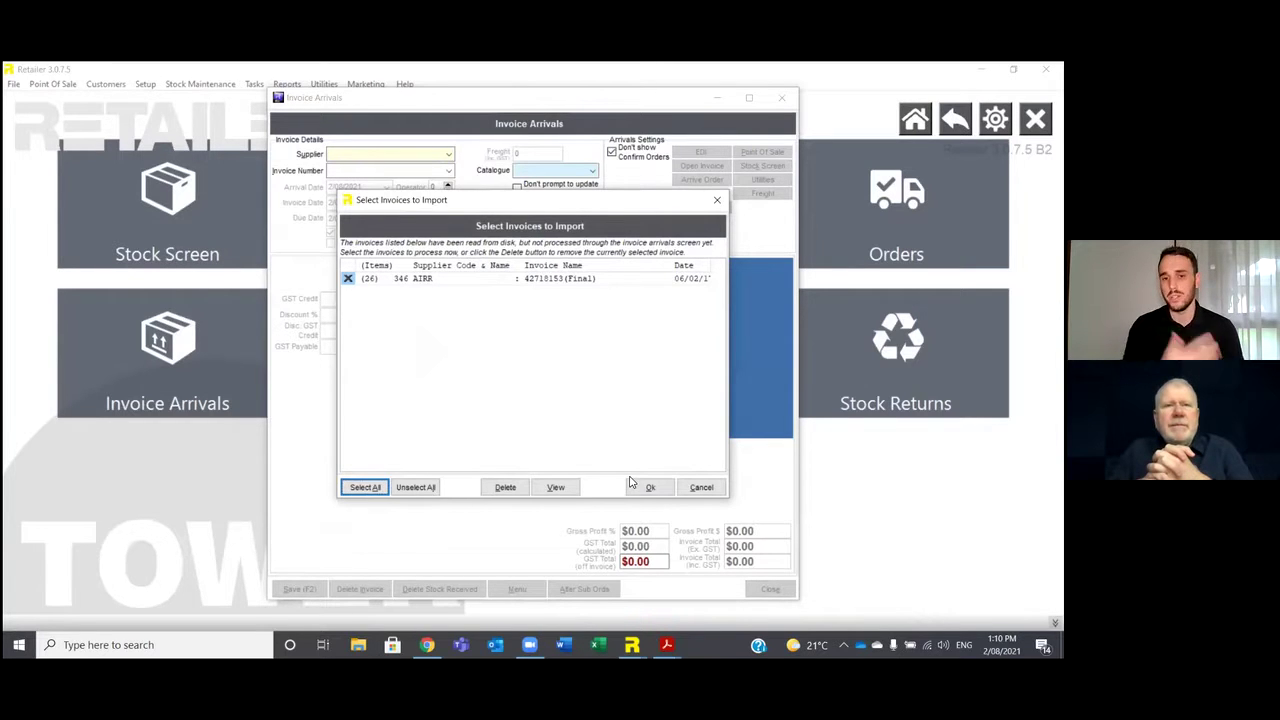
click(688, 489)
click(766, 588)
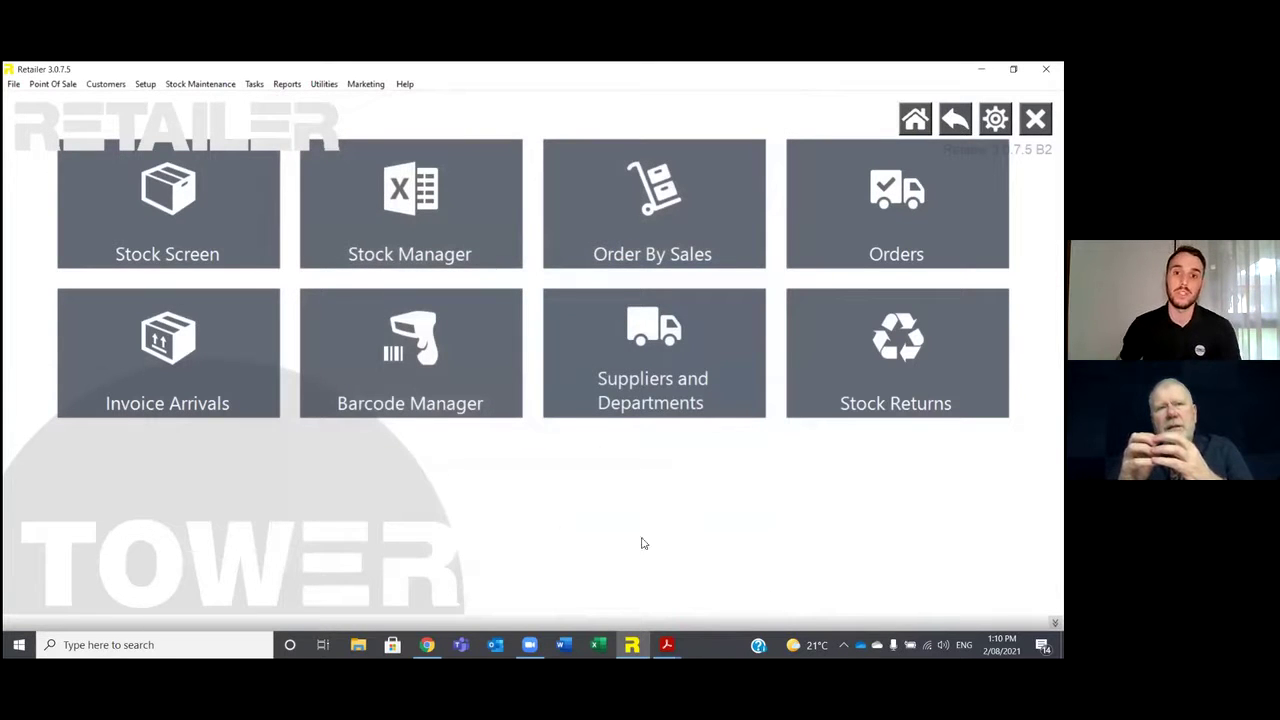
Process an Order By Sales list for the selected supplier Grenfell Commodities Pty Ltd with the monthly breakdown shown
click(602, 200)
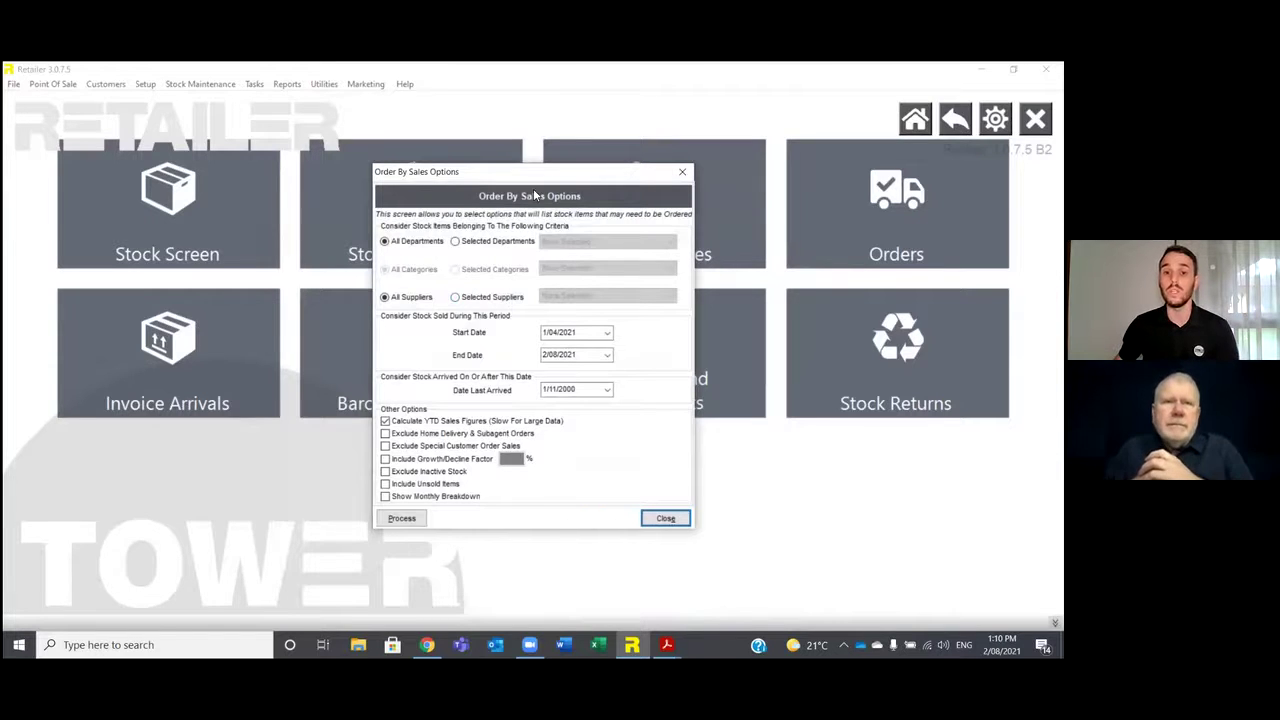
click(455, 297)
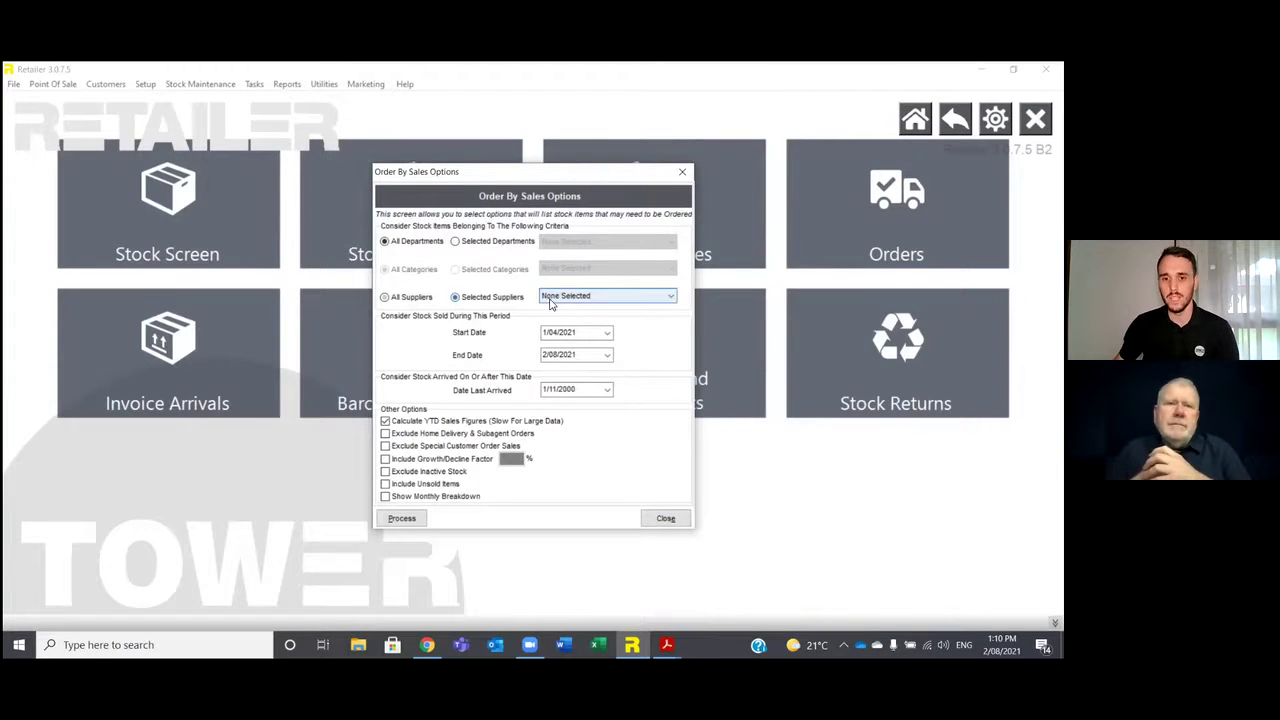
click(549, 297)
text(gren)
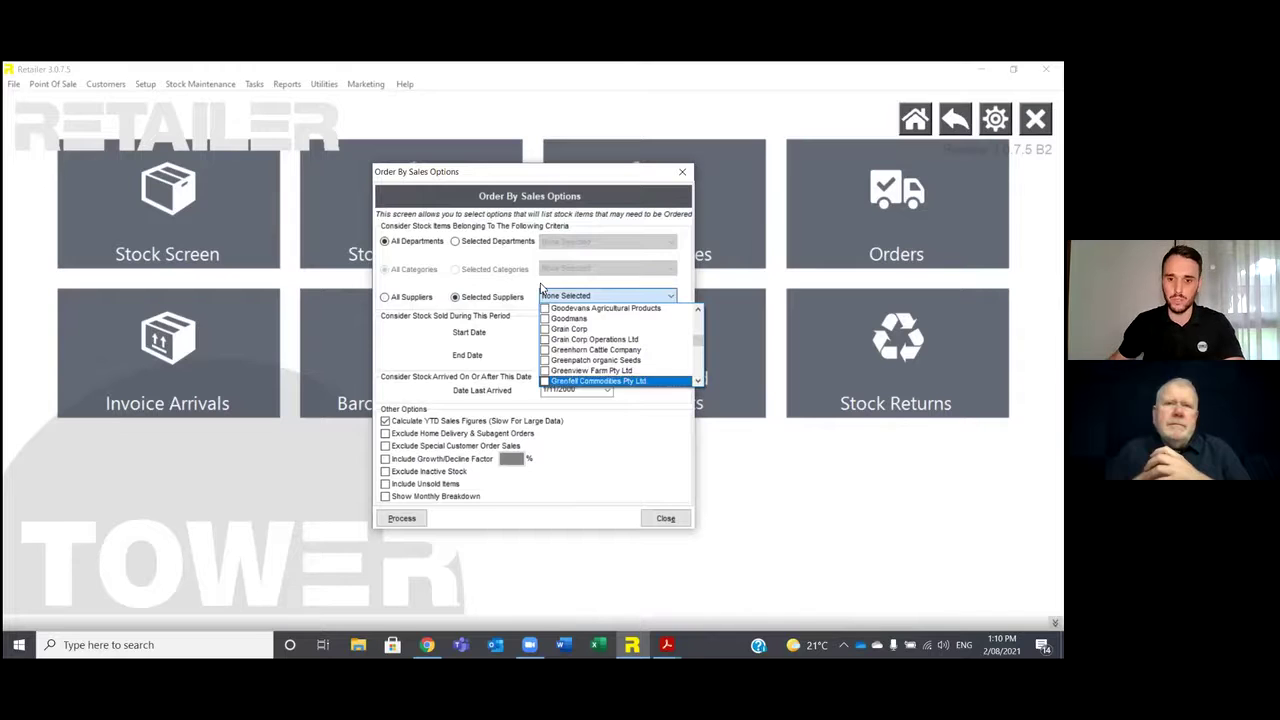
click(545, 382)
click(595, 450)
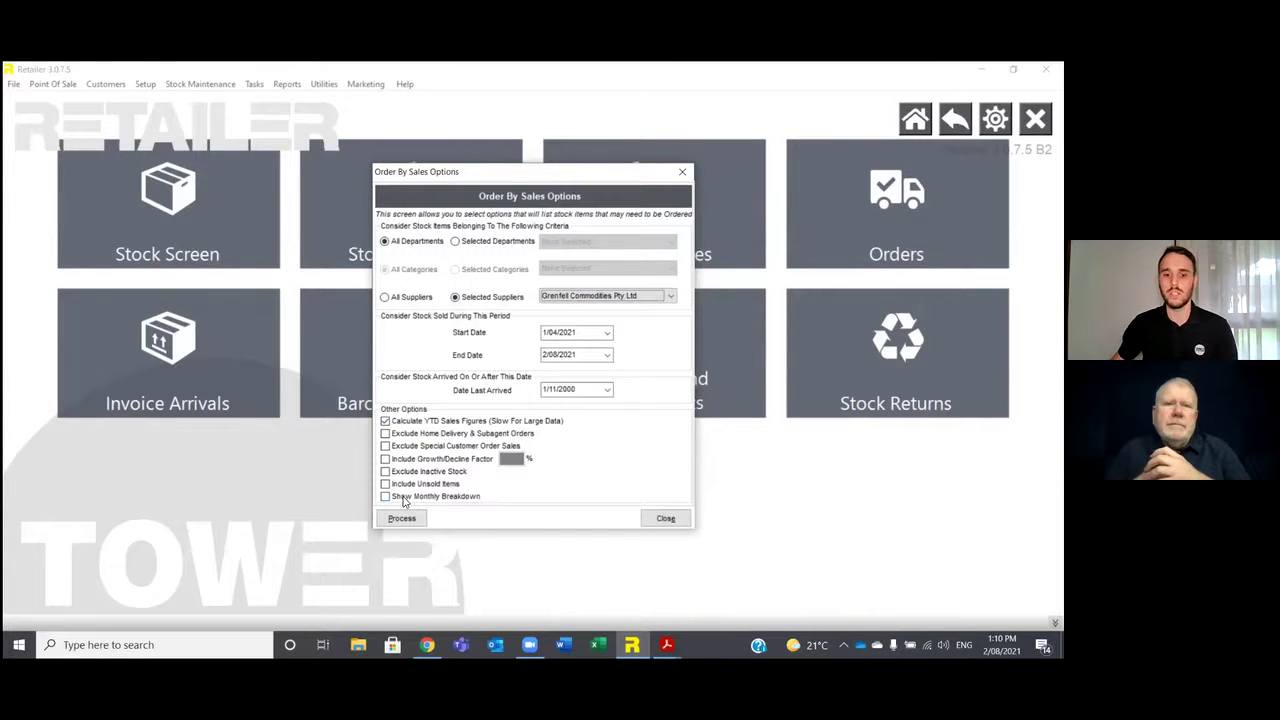
click(389, 497)
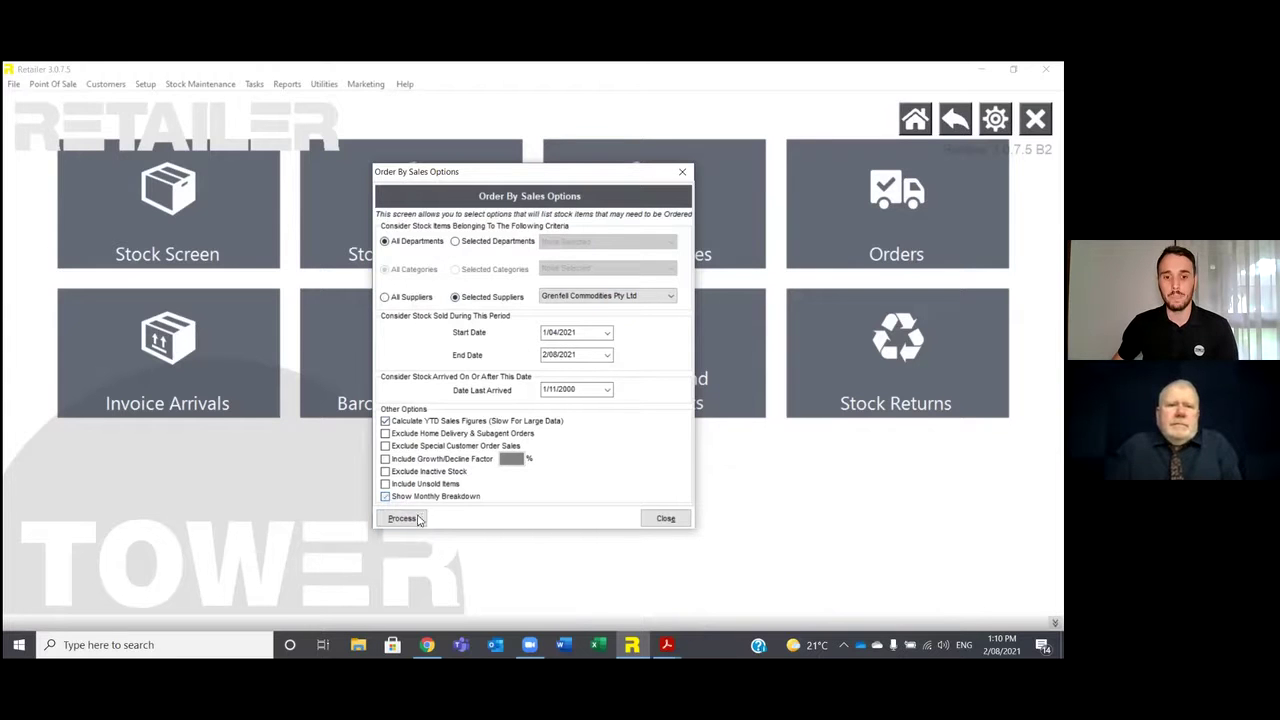
click(404, 518)
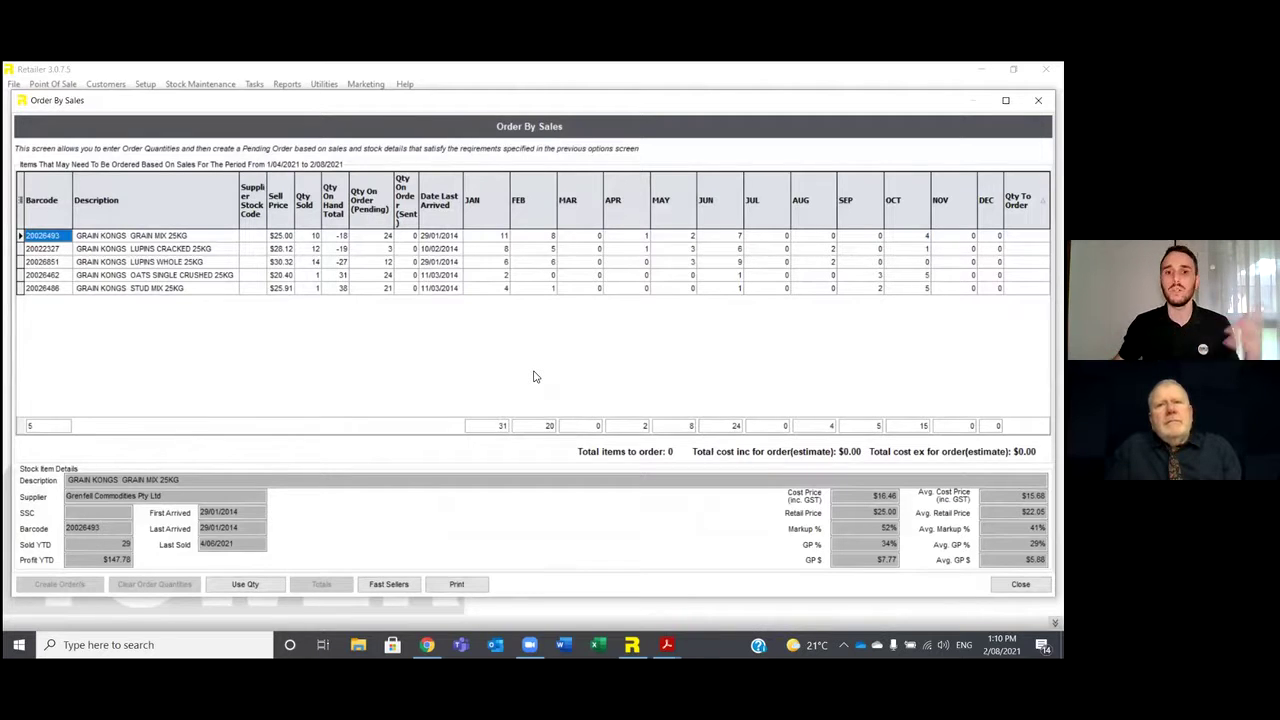
Hide the JAN to DEC columns in the order list and set the order quantities to Quantity Sold
click(20, 198)
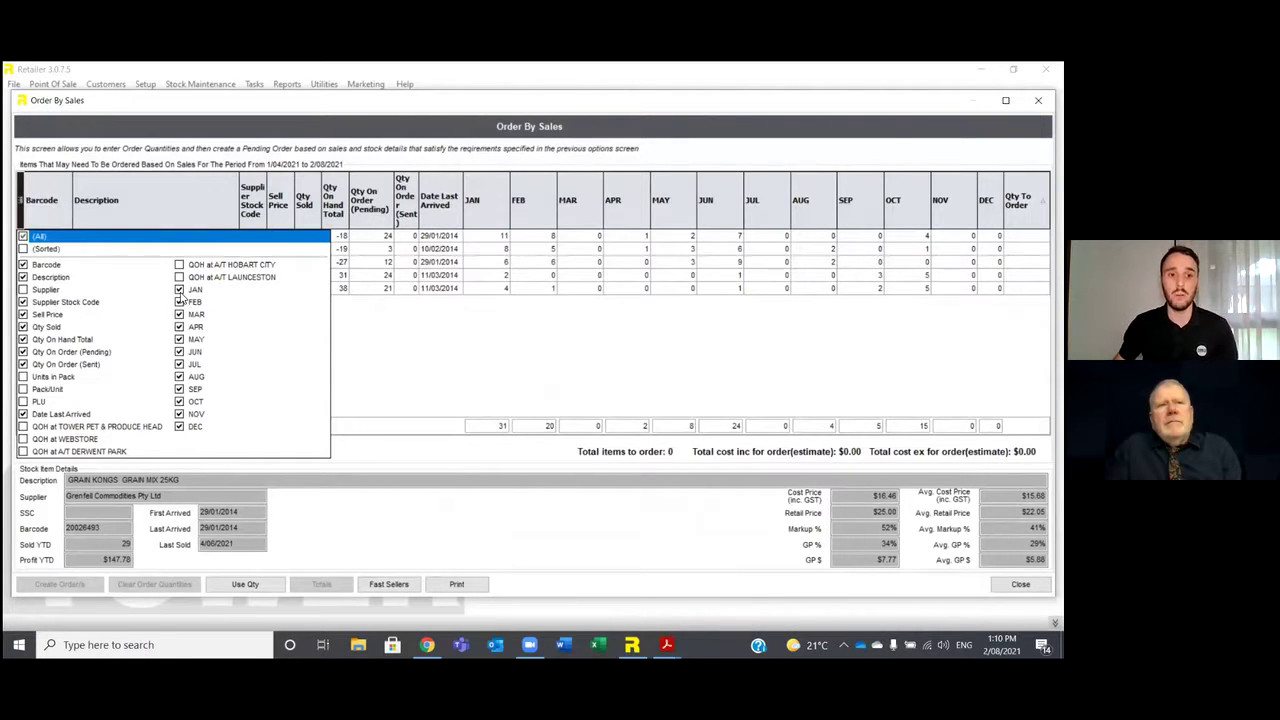
click(180, 289)
click(180, 302)
click(180, 314)
click(180, 327)
click(180, 339)
click(180, 352)
click(180, 364)
click(180, 377)
click(180, 389)
click(180, 401)
click(180, 414)
click(180, 427)
click(403, 370)
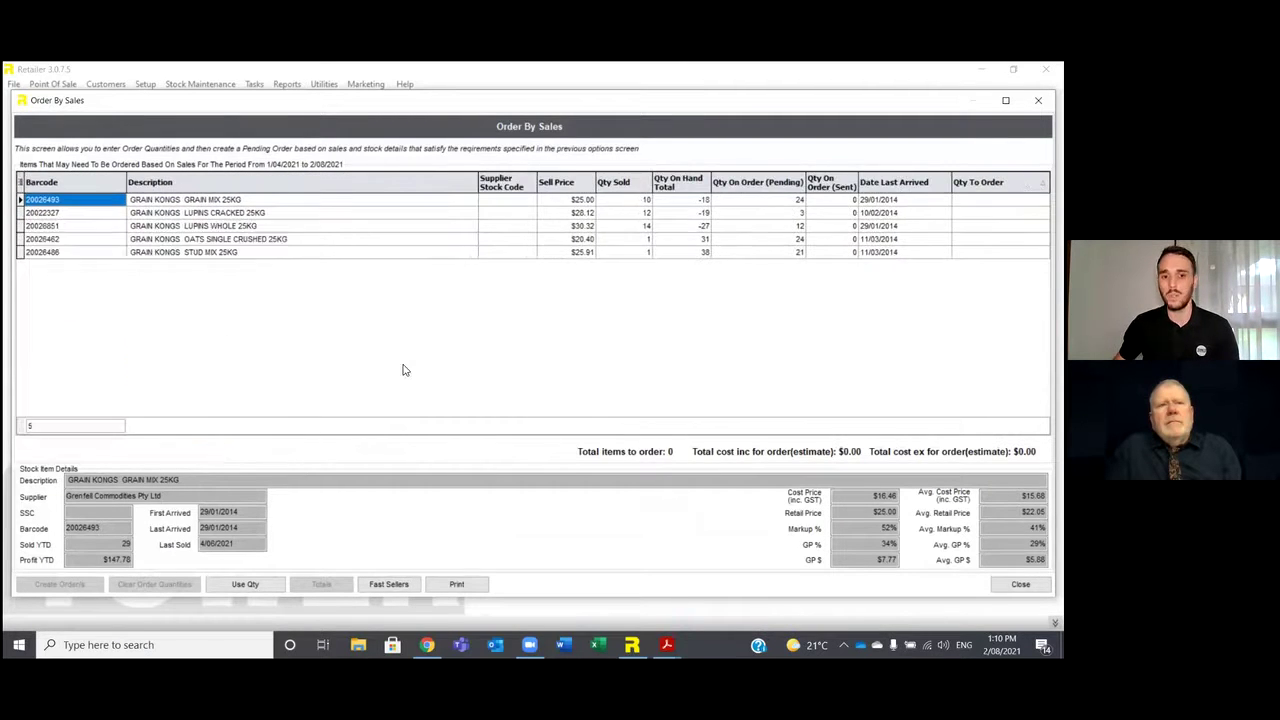
click(246, 585)
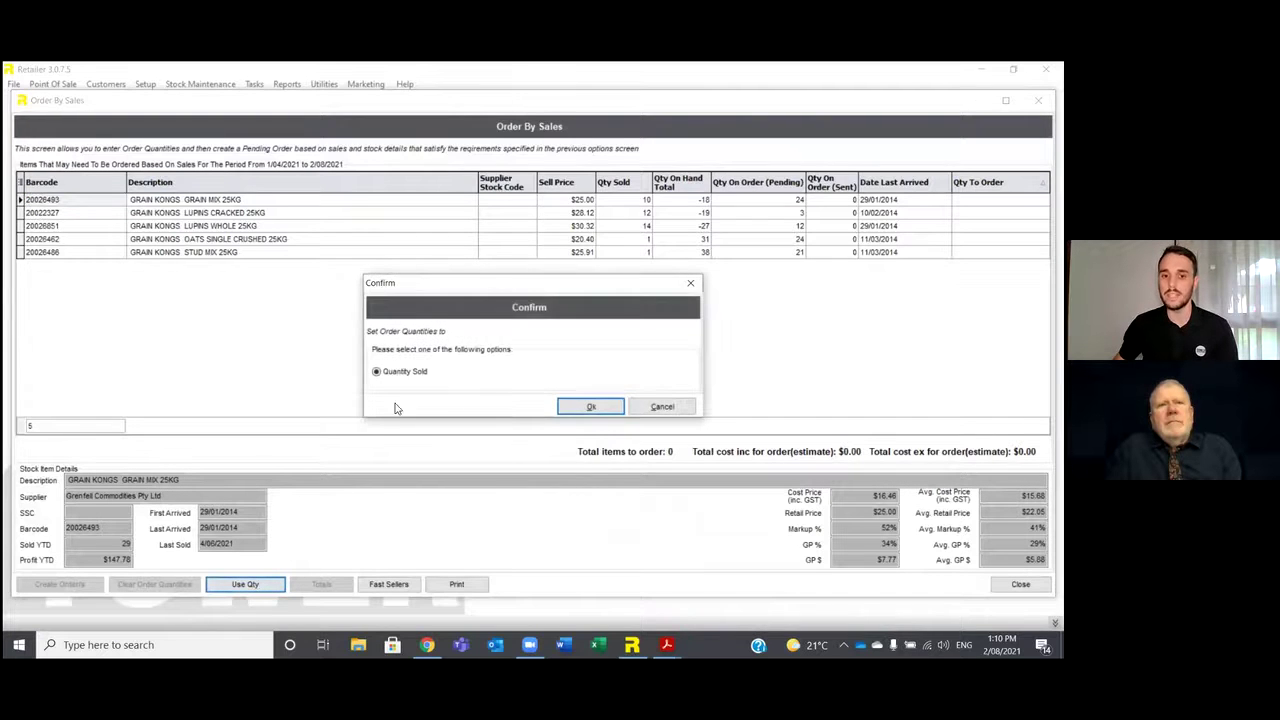
click(588, 404)
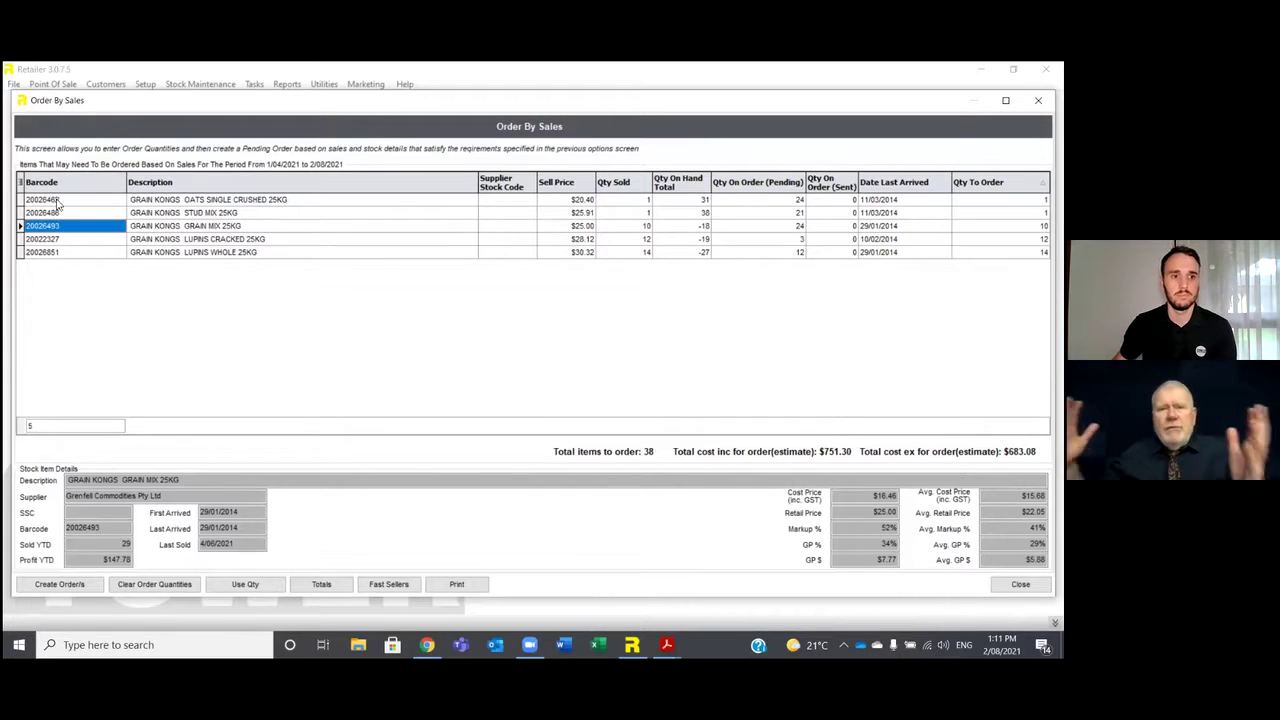
Show the month columns JAN to DEC except MAY in the order list, and exit Order By Sales without creating a pending order
click(20, 182)
click(23, 453)
click(23, 465)
click(23, 477)
click(23, 490)
click(23, 515)
click(23, 527)
click(23, 540)
click(23, 552)
click(23, 565)
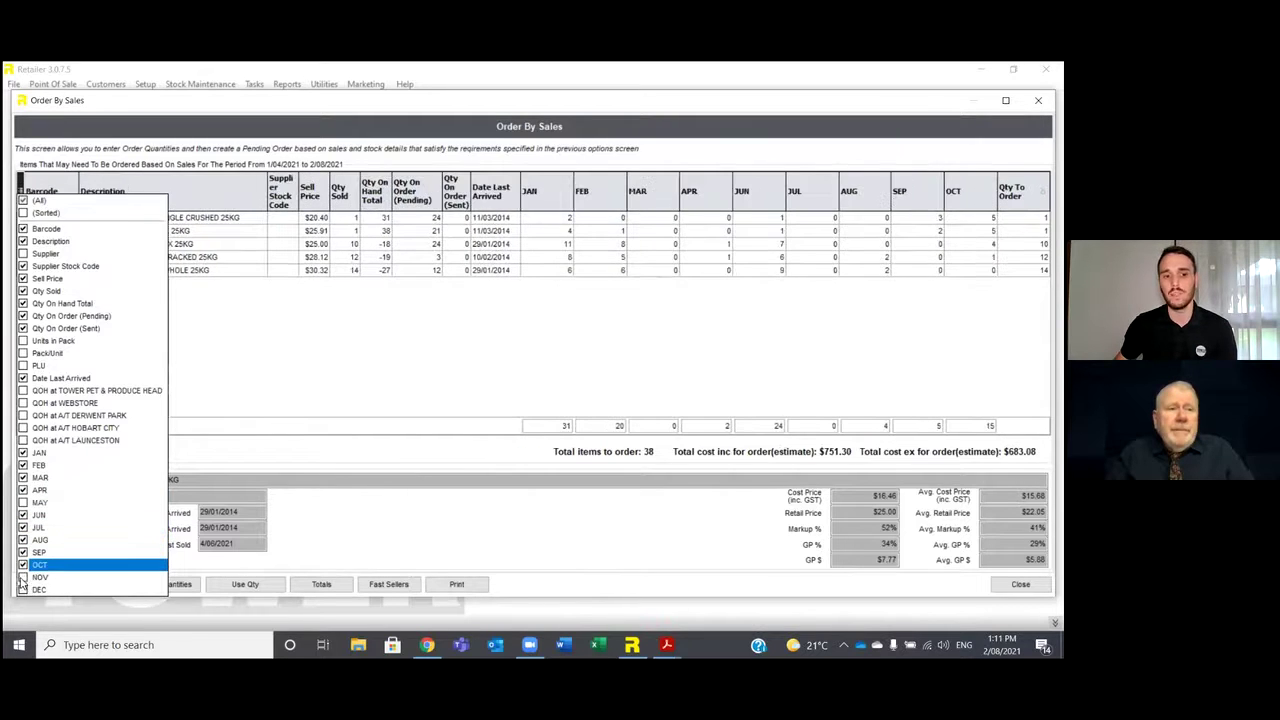
click(23, 577)
click(23, 590)
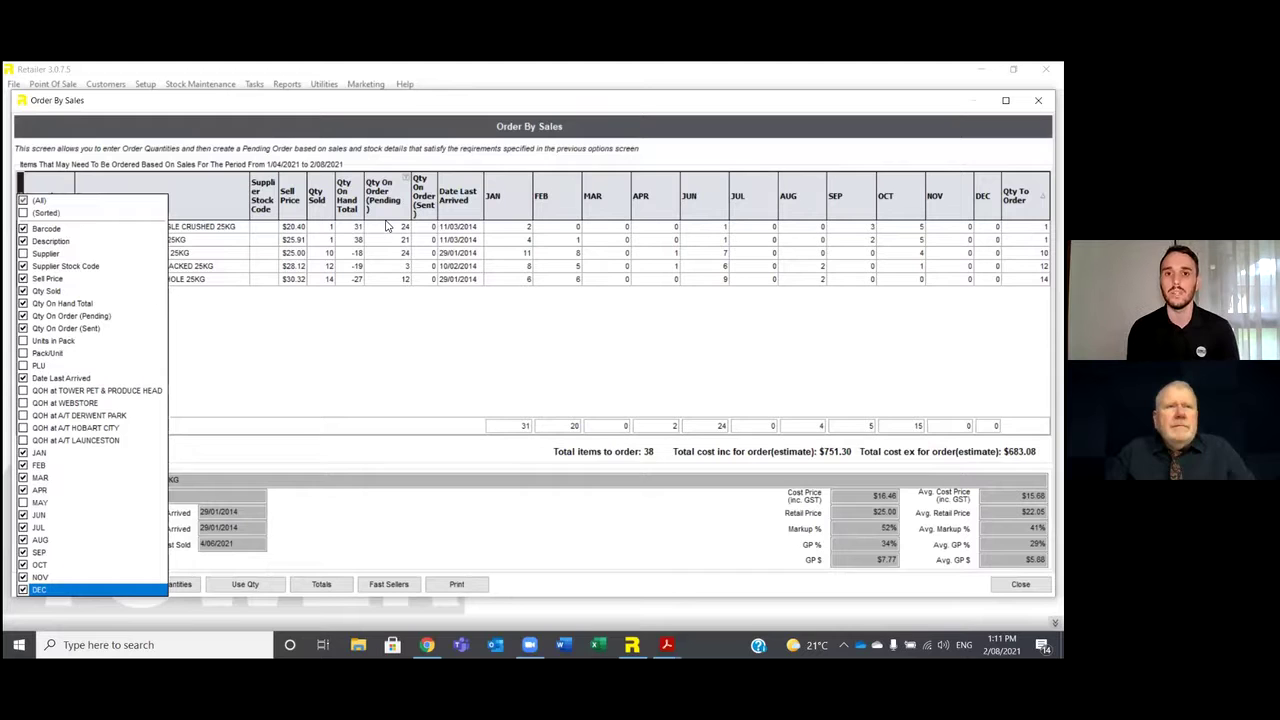
click(219, 369)
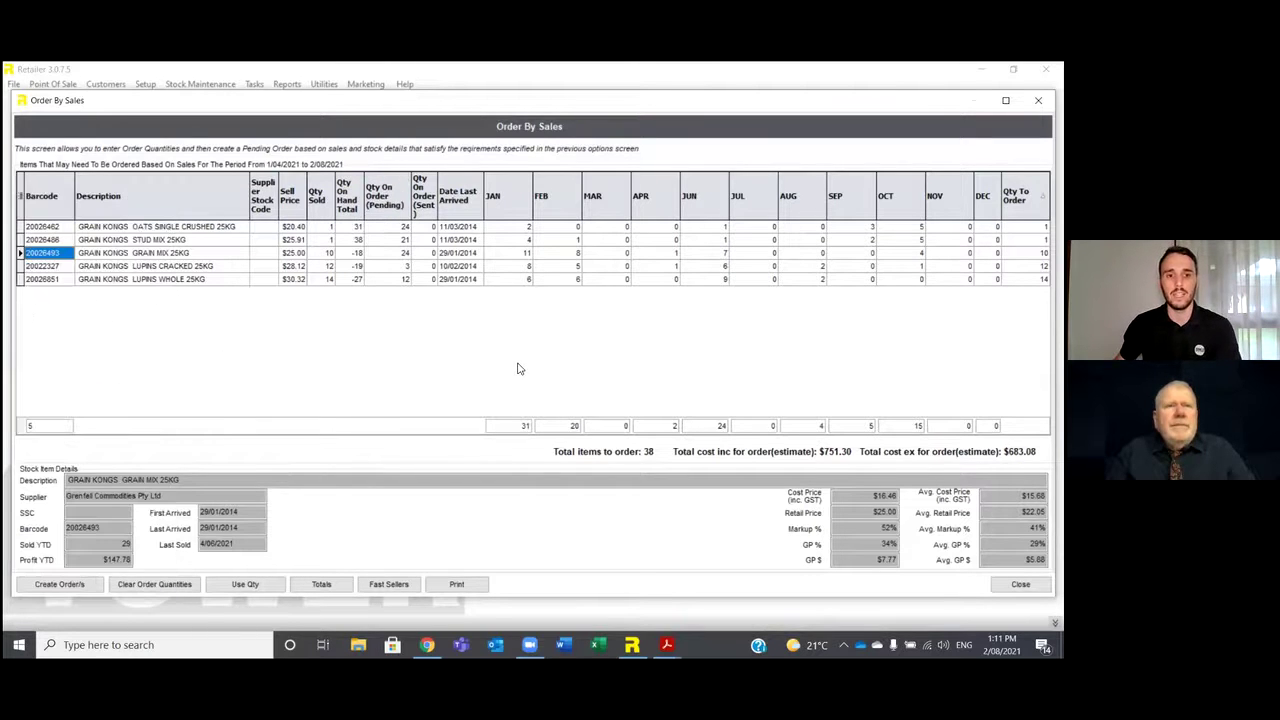
click(1020, 584)
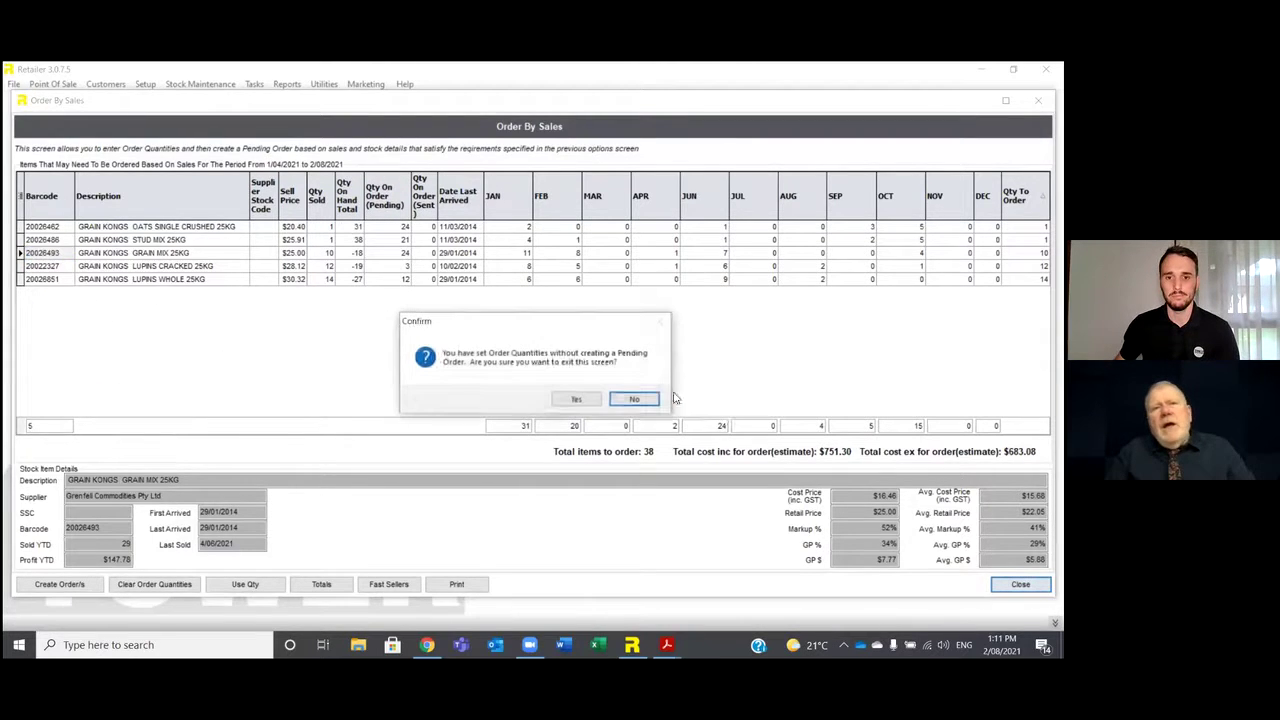
click(576, 400)
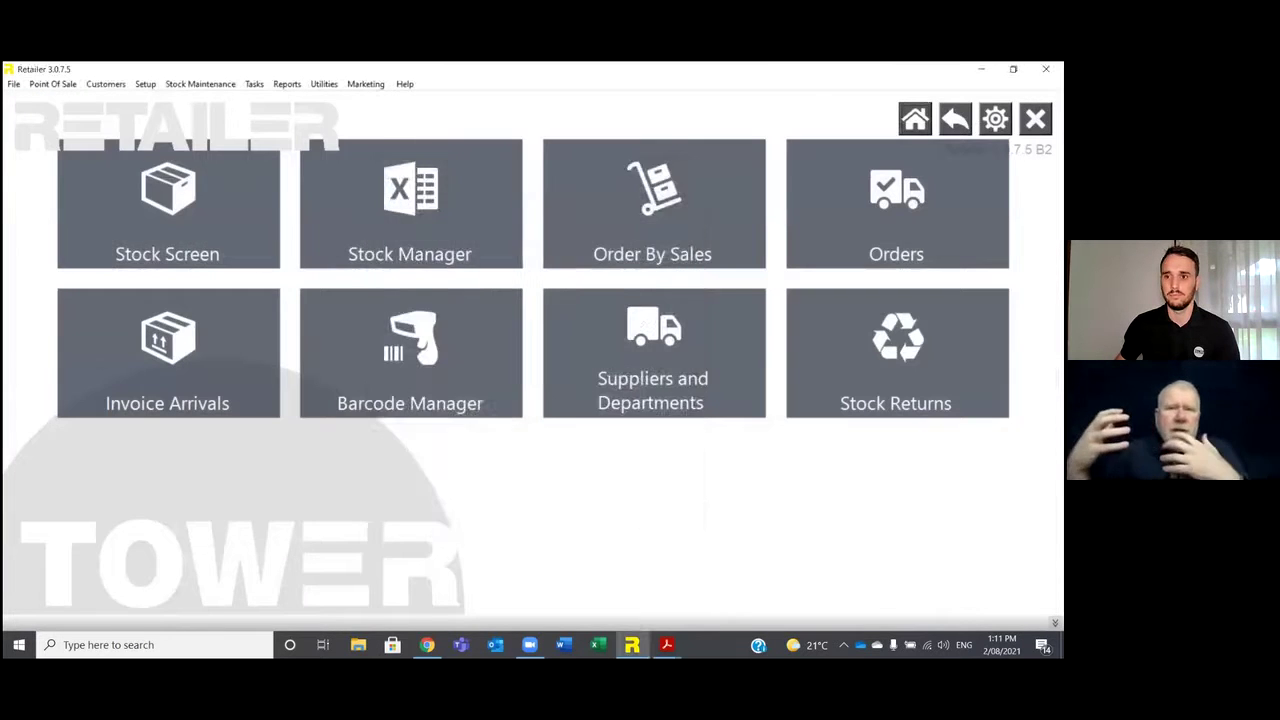
In the point of sale, add one 25KG bag each of cracked lupins, whole lupins, soyabean meal and grain mix from Horse Grain
click(240, 220)
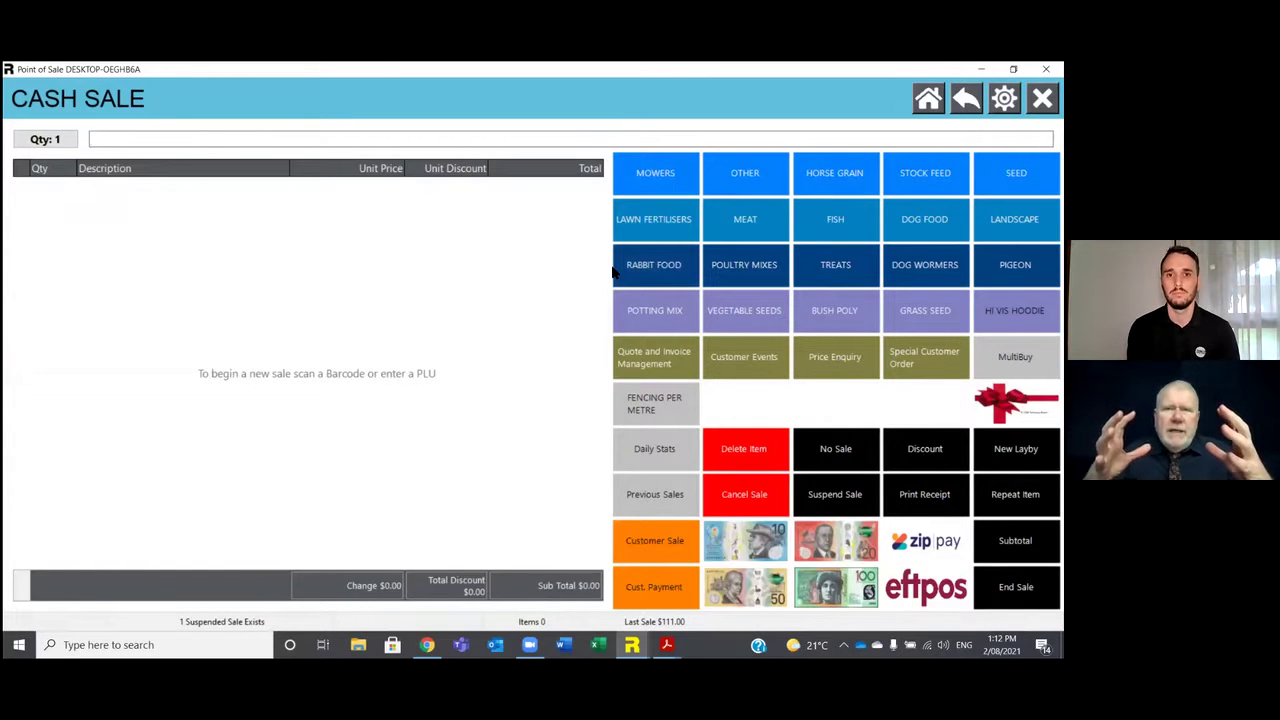
click(796, 186)
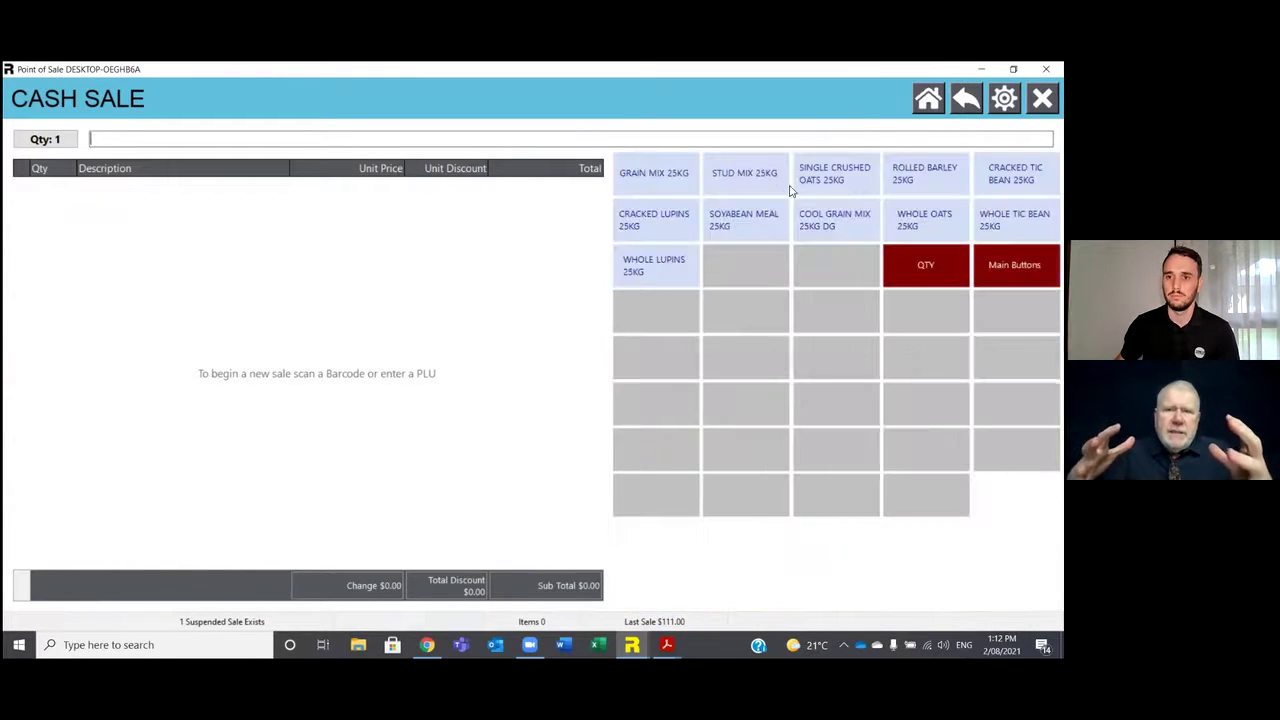
click(664, 232)
click(665, 269)
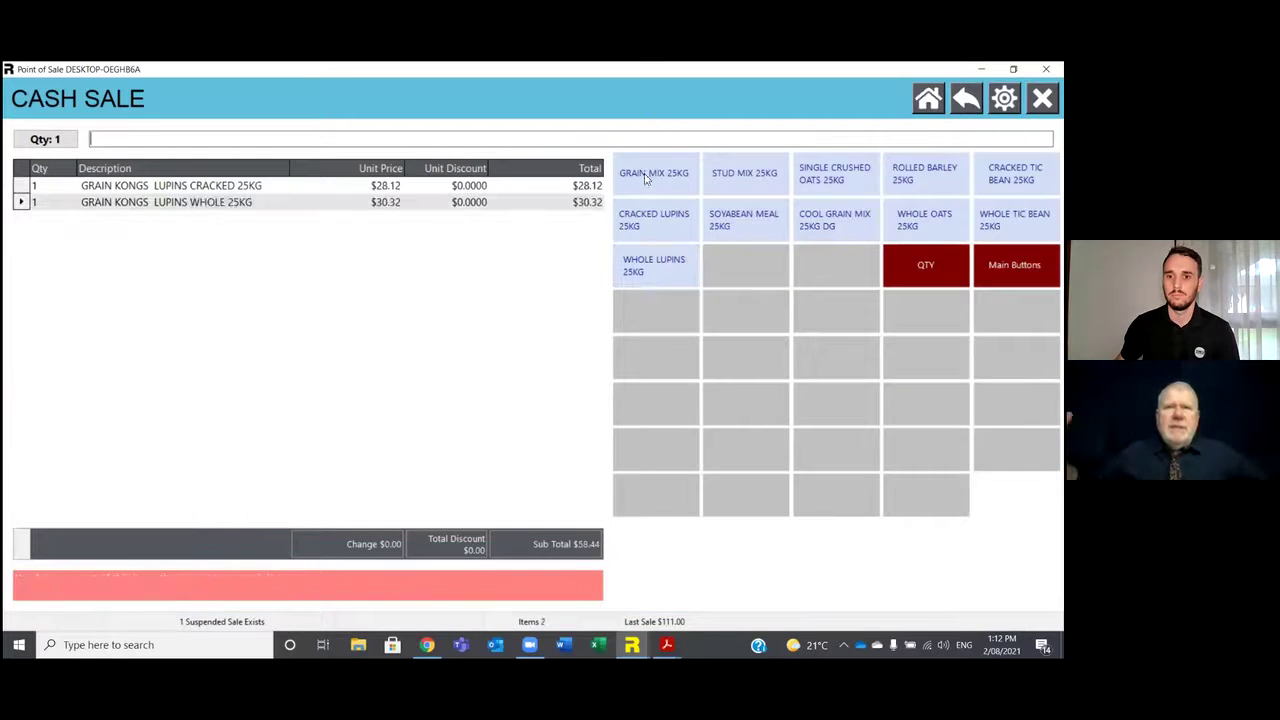
click(744, 219)
click(650, 174)
click(928, 98)
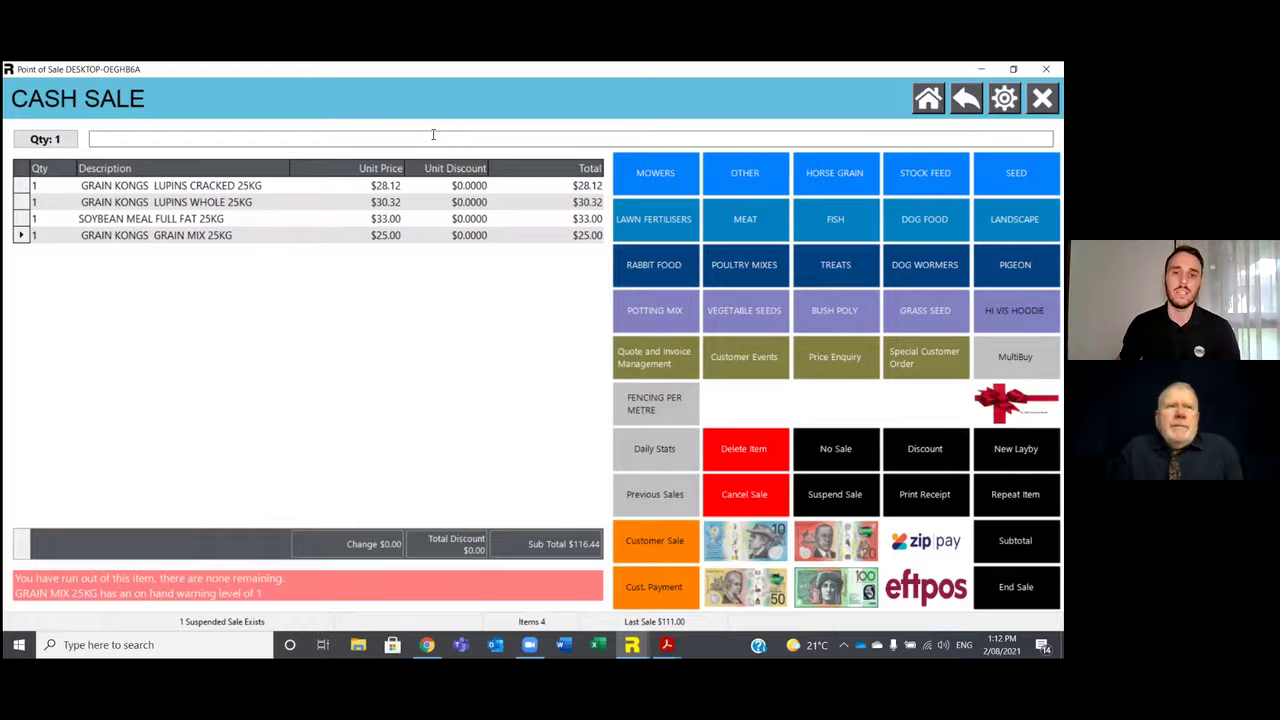
Turn the sale into a customer sale for the TOWER SYSTEMS account, finding the customer by surname
click(658, 543)
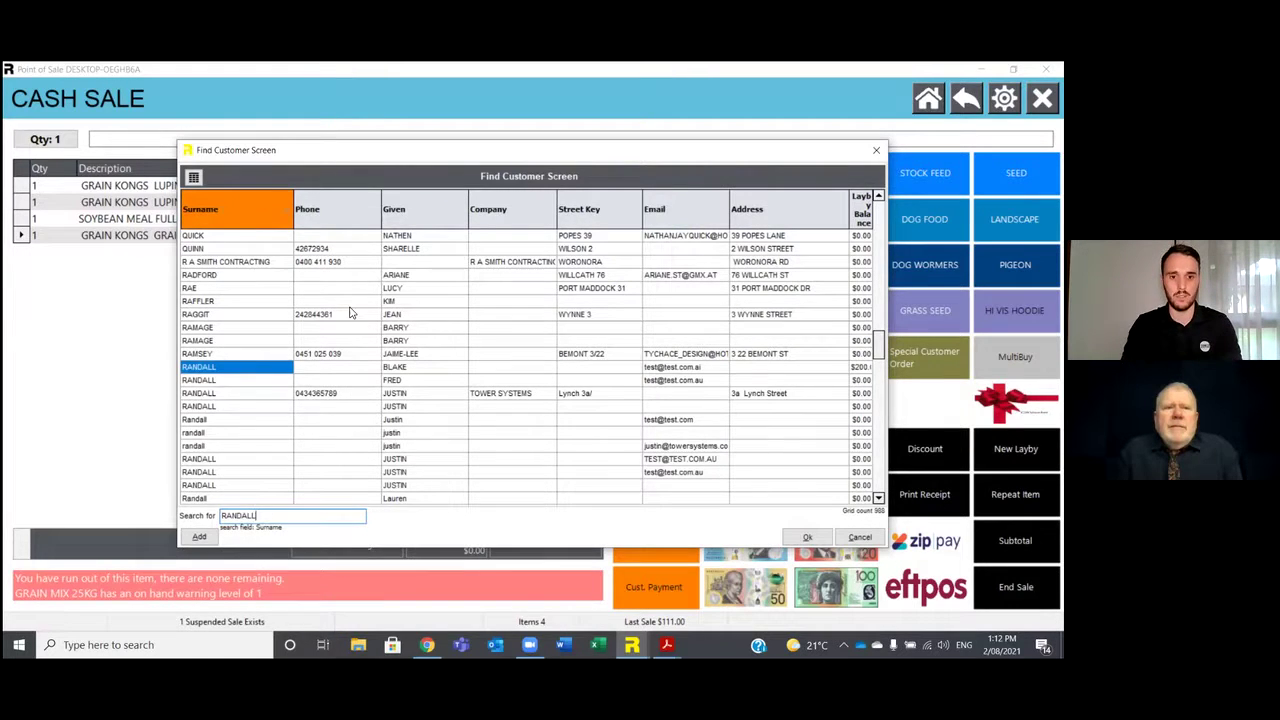
key(Down)
key(Down)
key(Return)
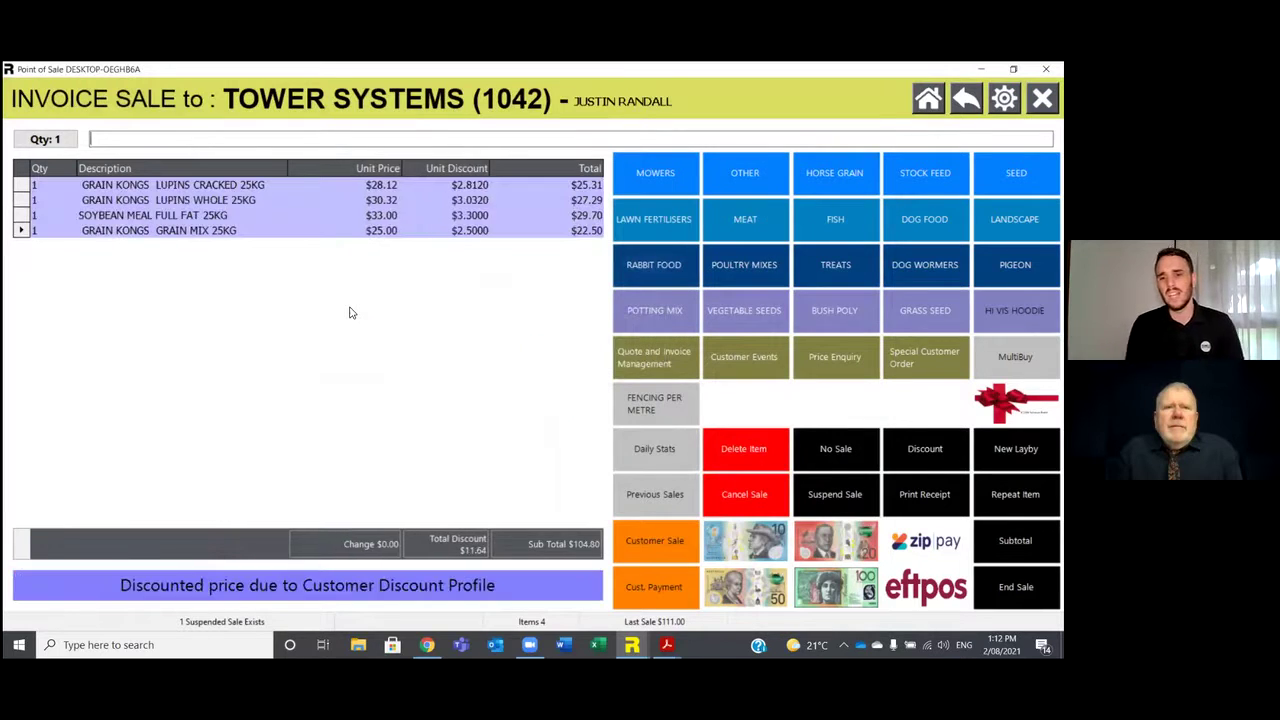